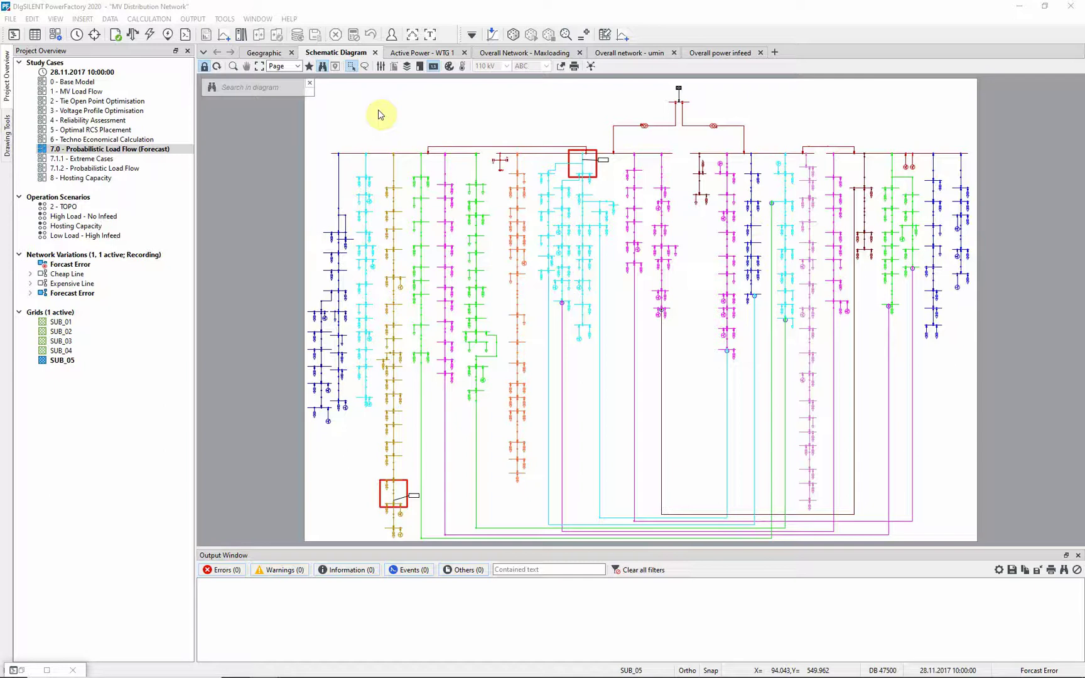
# Activate study case 7.1.1 - Extreme Cases and bring up the Load Flow Calculation dialog.
pyautogui.rightClick(156, 161)
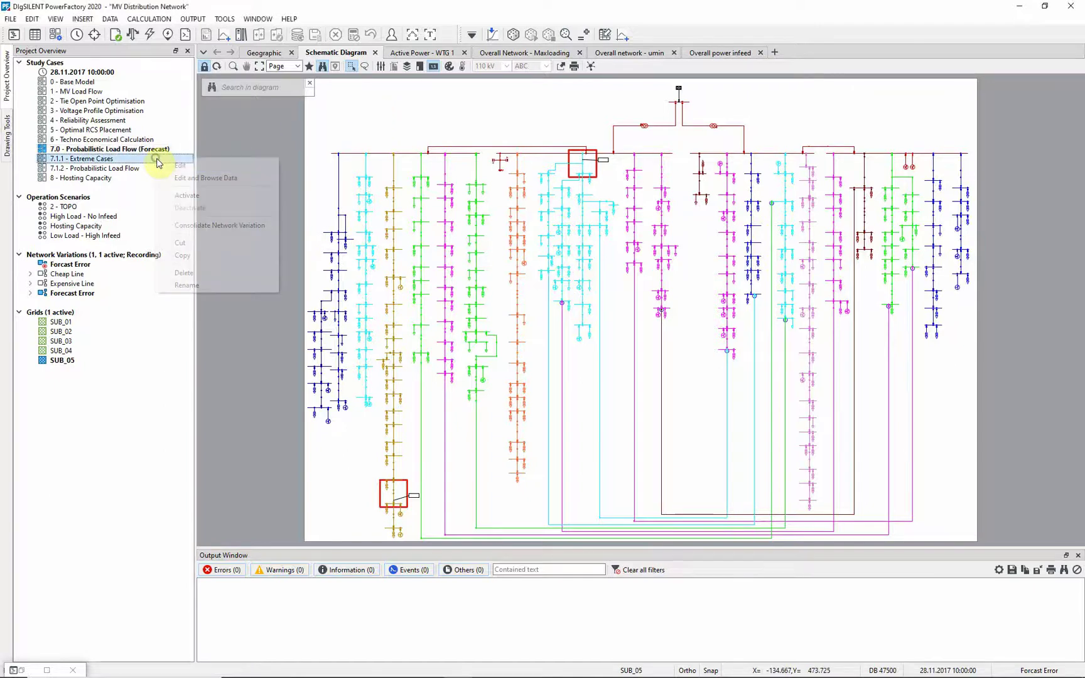
pyautogui.click(179, 196)
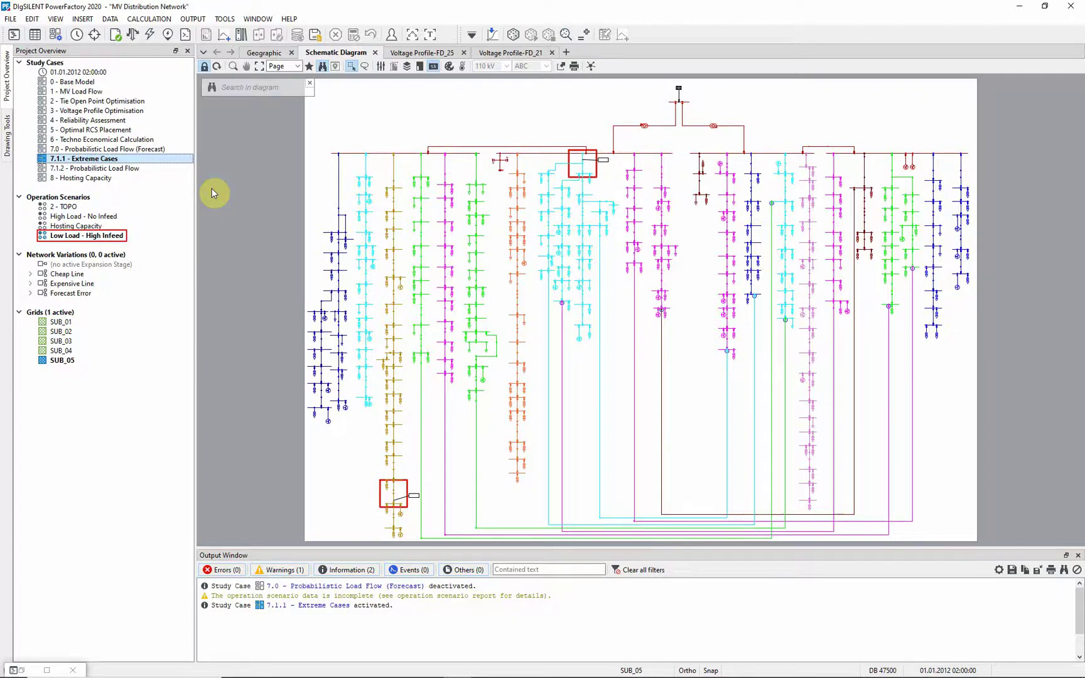
pyautogui.click(133, 36)
# Run the extreme-case load flow and zoom into the boxed lines loaded at 99,1 % and 106,1 %.
pyautogui.click(722, 178)
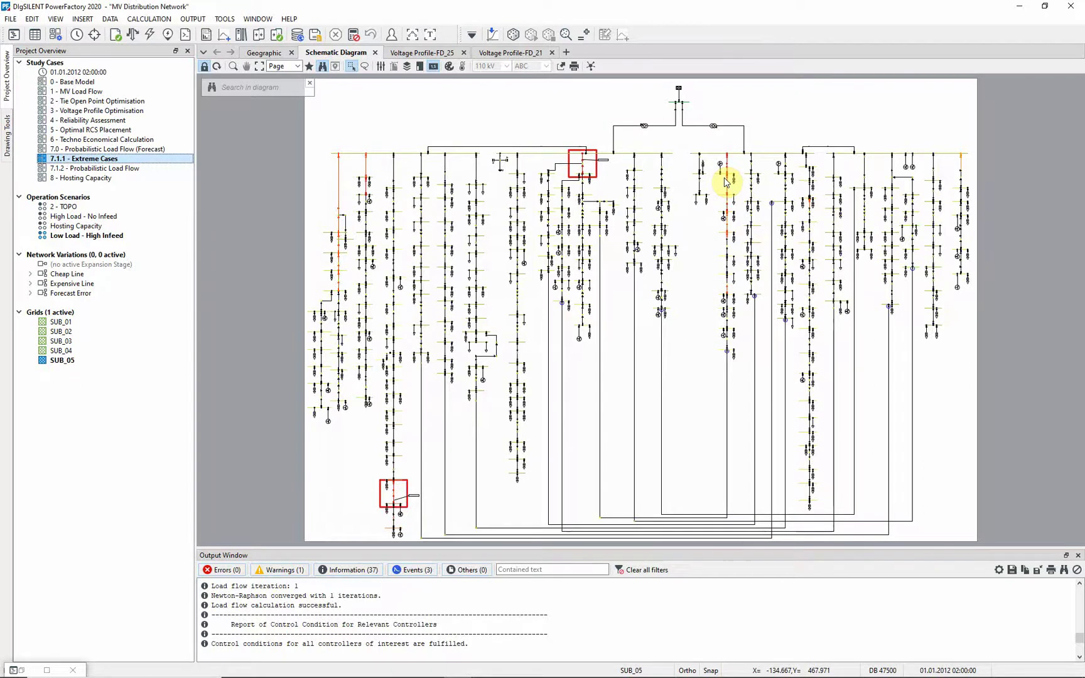
pyautogui.click(233, 66)
pyautogui.moveTo(345, 468)
pyautogui.mouseDown()
pyautogui.moveTo(350, 480)
pyautogui.moveTo(443, 517)
pyautogui.mouseUp()
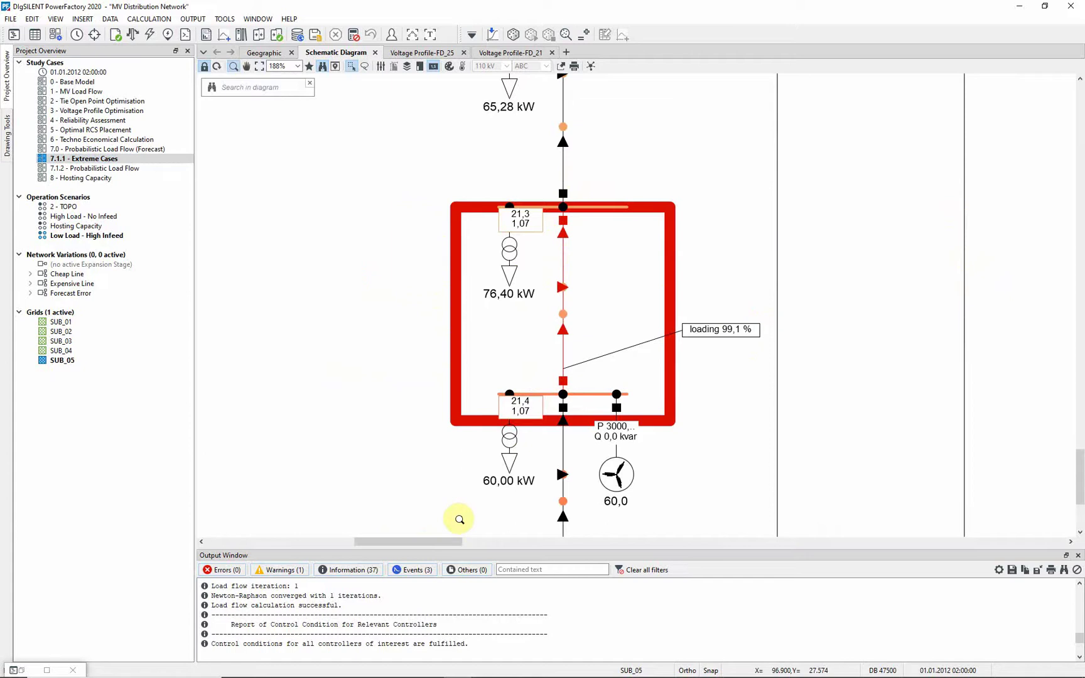
pyautogui.click(261, 67)
pyautogui.moveTo(538, 123); pyautogui.dragTo(636, 204)
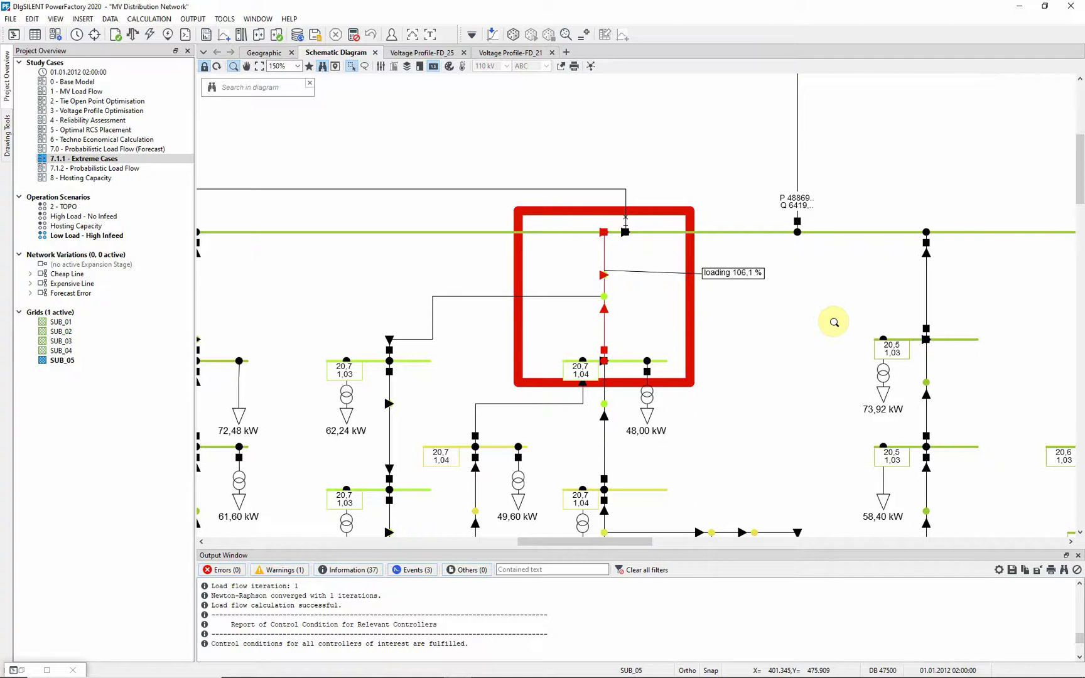
pyautogui.click(261, 68)
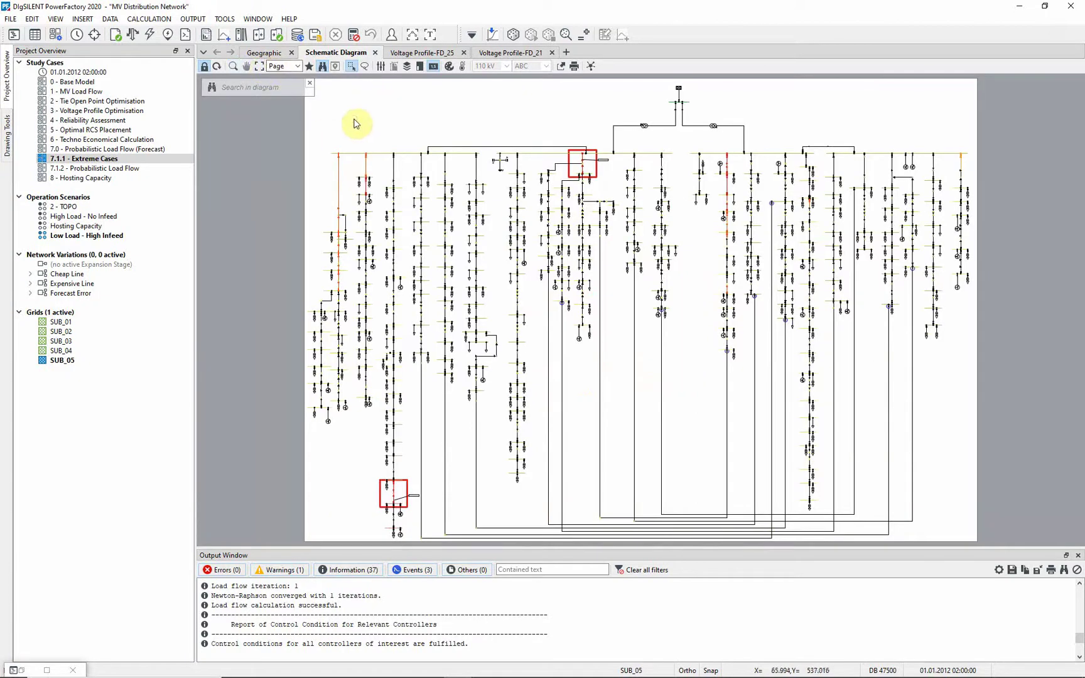
# Activate the High Load - No Infeed operation scenario.
pyautogui.click(113, 216)
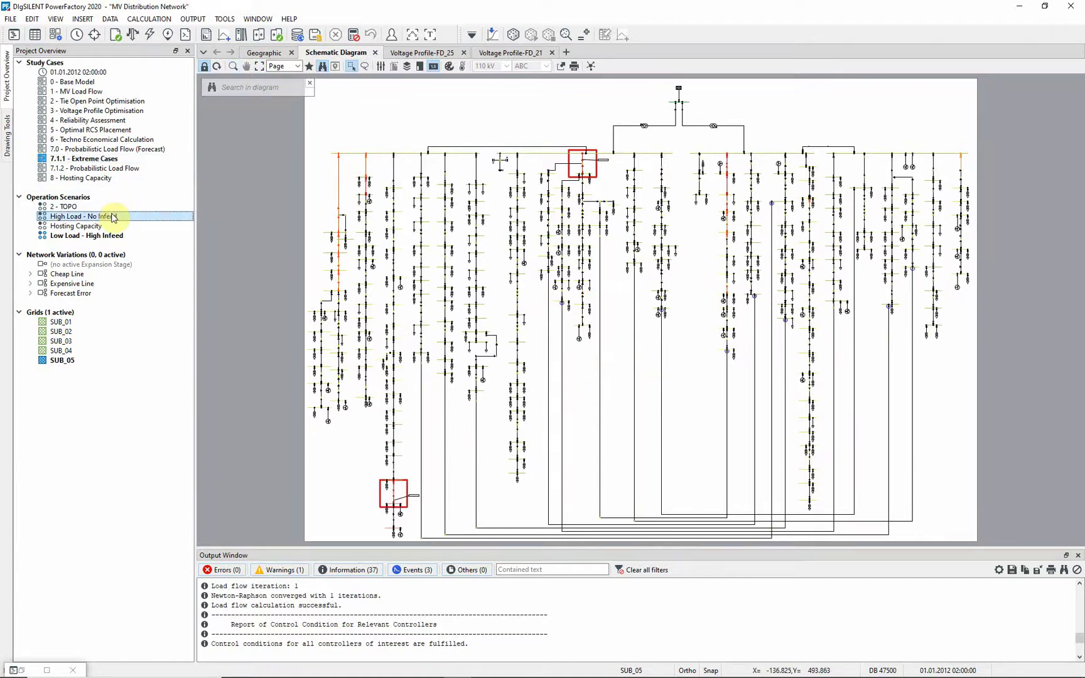
pyautogui.rightClick(113, 217)
pyautogui.click(147, 251)
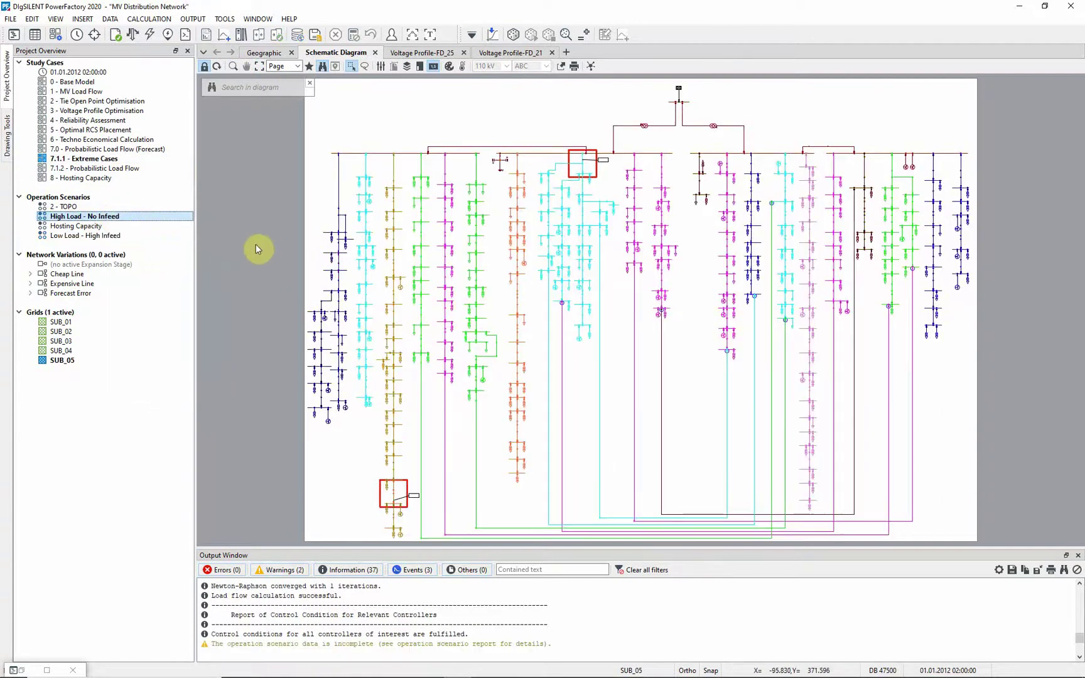
# Rerun the load flow and apply green-to-red heatmap colouring to the network.
pyautogui.click(134, 35)
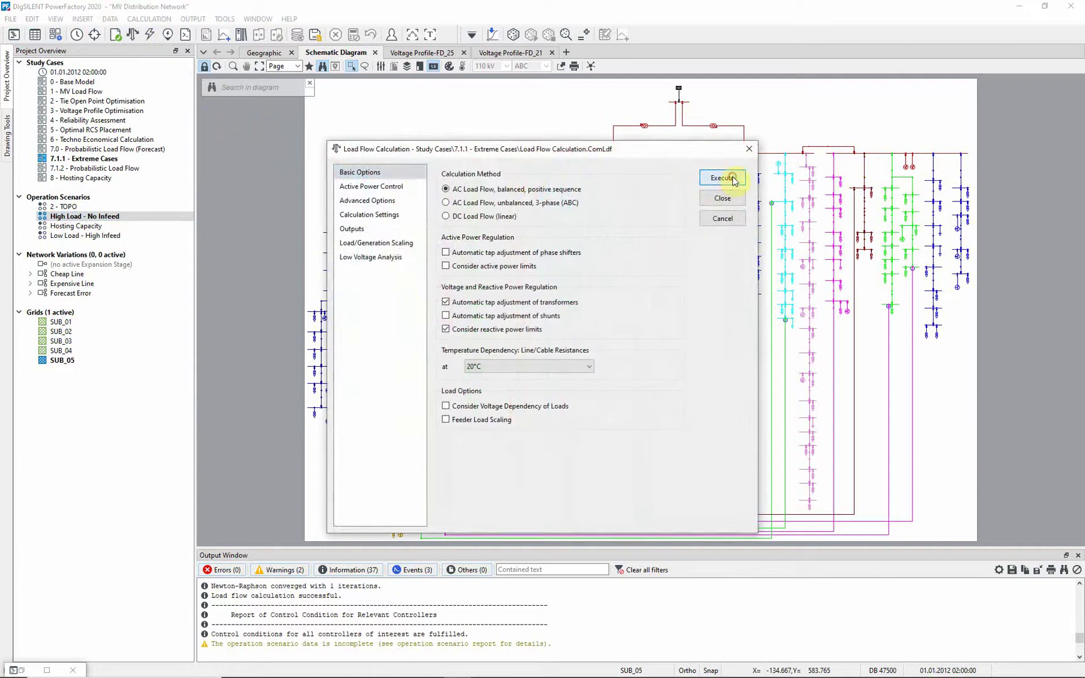
pyautogui.click(721, 179)
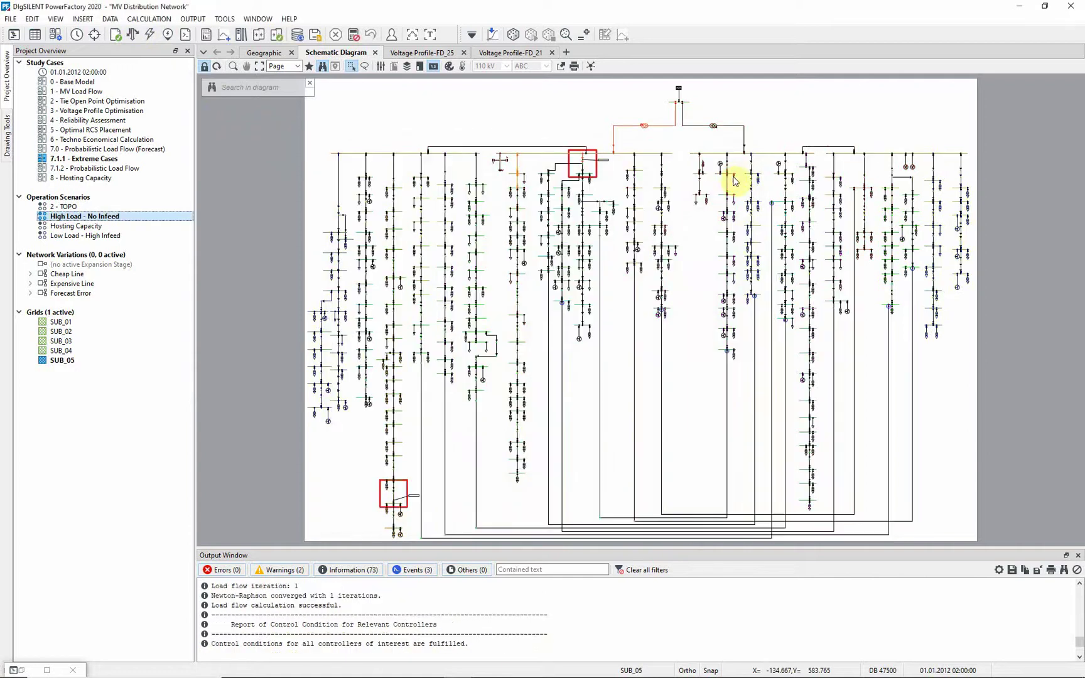
pyautogui.click(468, 67)
pyautogui.click(722, 256)
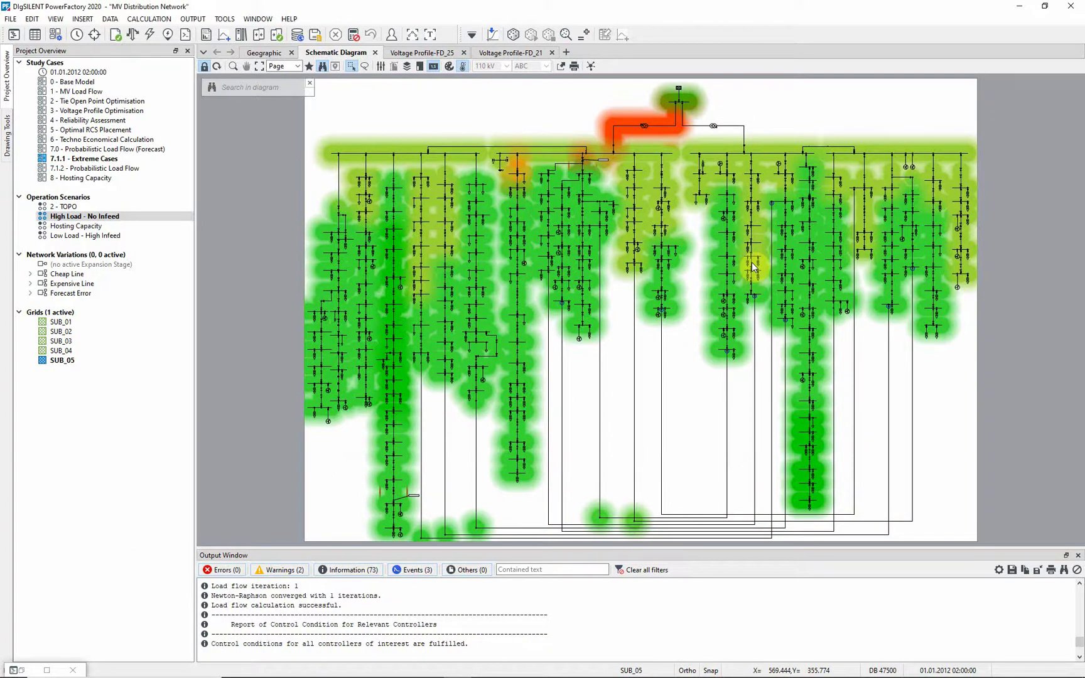
# Activate 7.1.2 - Probabilistic Load Flow and check the MV load's 326,4 kW load flow operating point.
pyautogui.rightClick(129, 168)
pyautogui.click(181, 201)
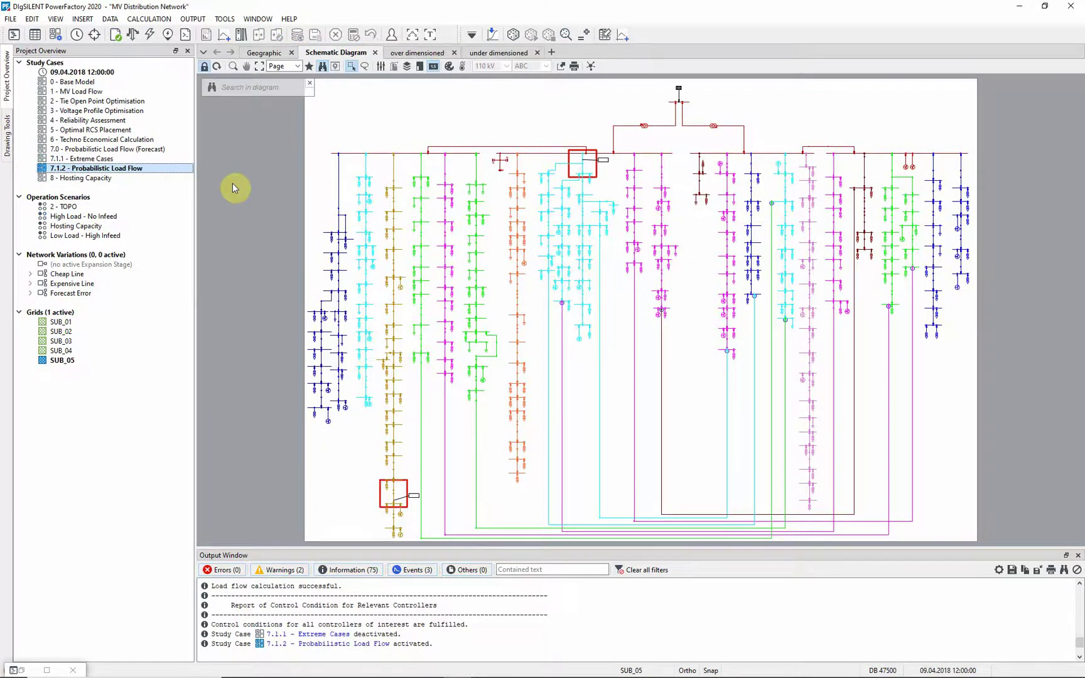
pyautogui.click(387, 468)
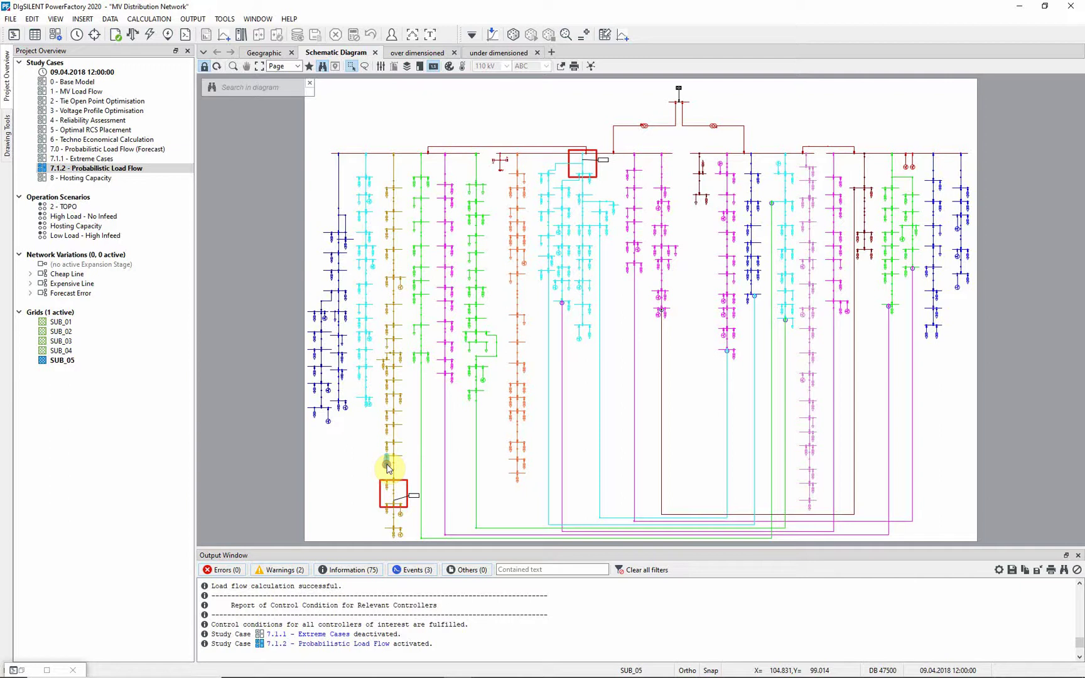
pyautogui.doubleClick(388, 468)
pyautogui.click(350, 172)
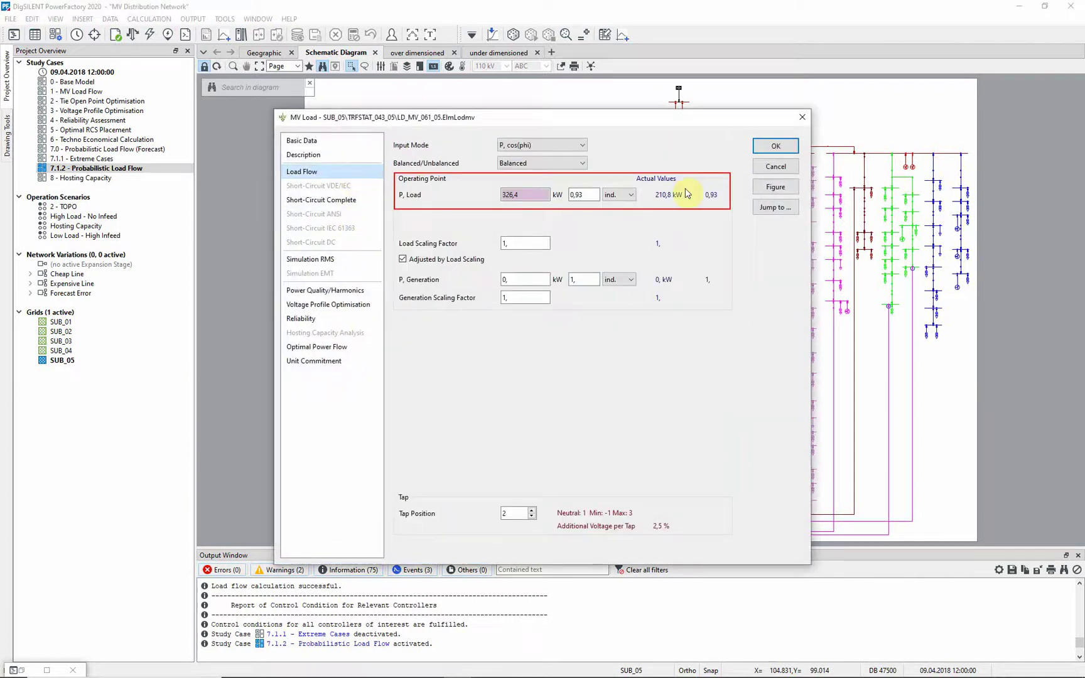
pyautogui.click(773, 167)
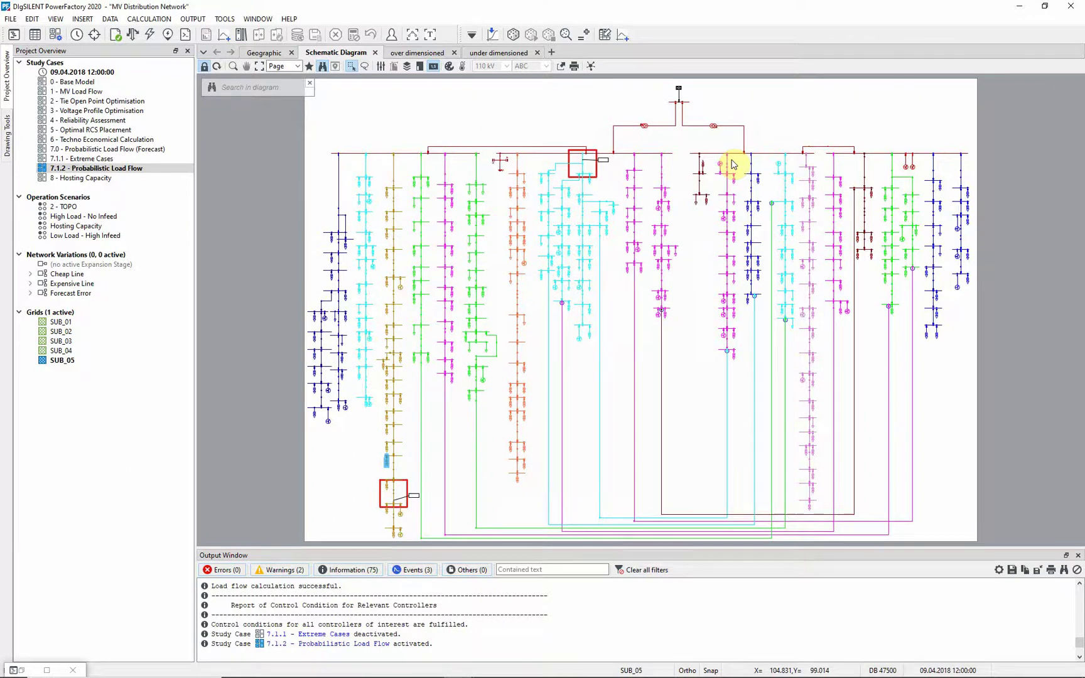
pyautogui.click(493, 37)
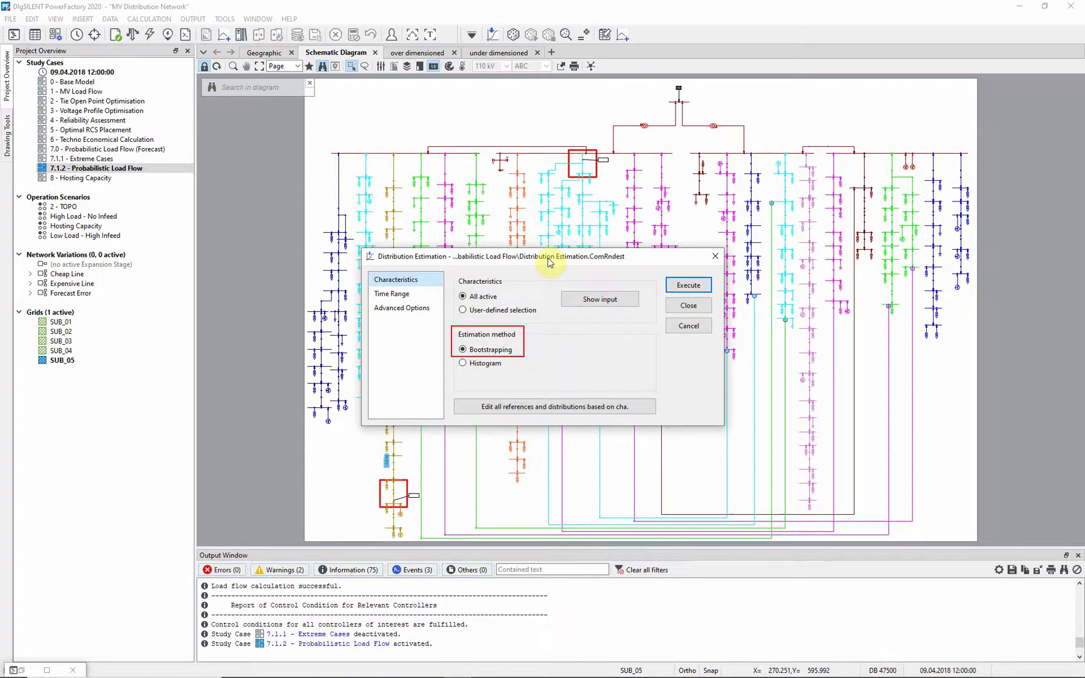
pyautogui.click(415, 309)
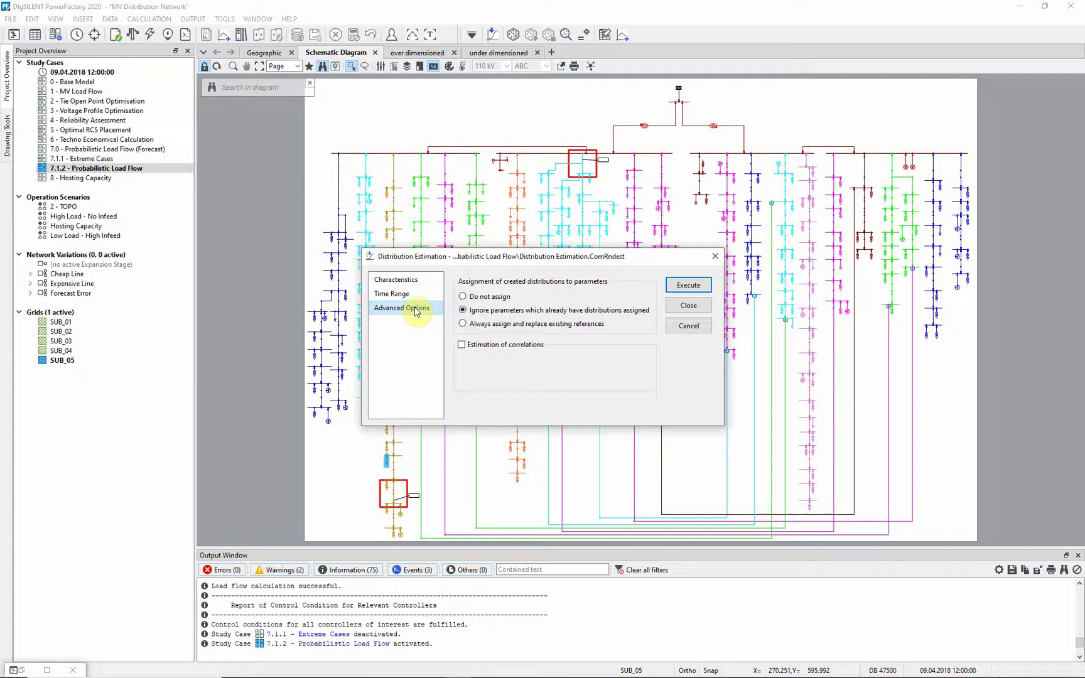
pyautogui.click(688, 326)
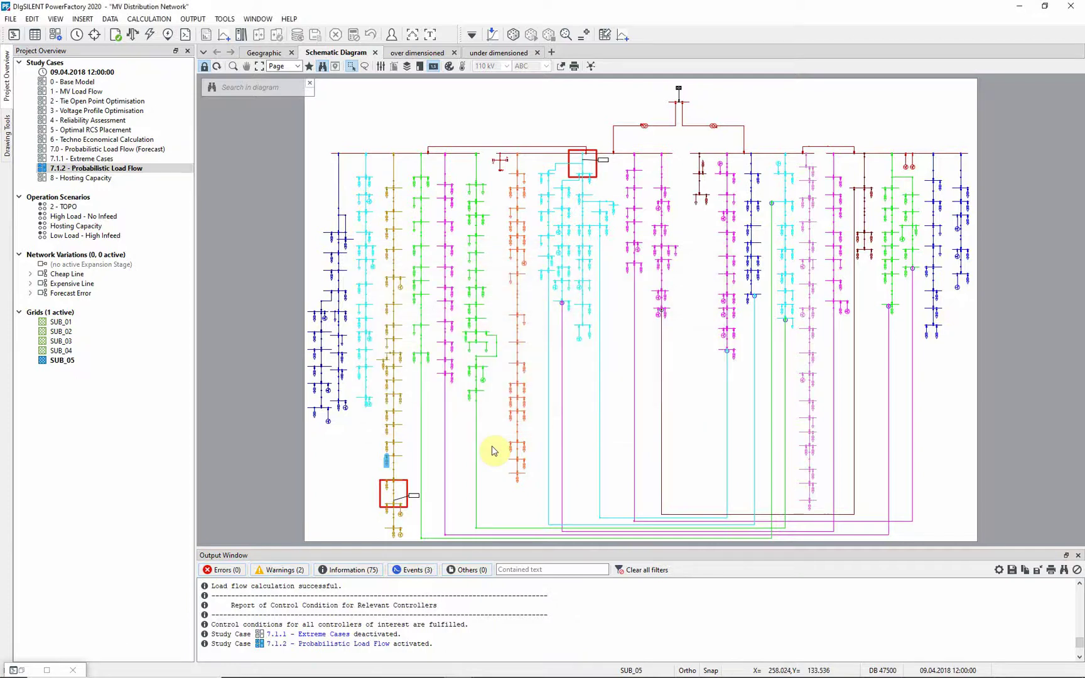
pyautogui.doubleClick(386, 464)
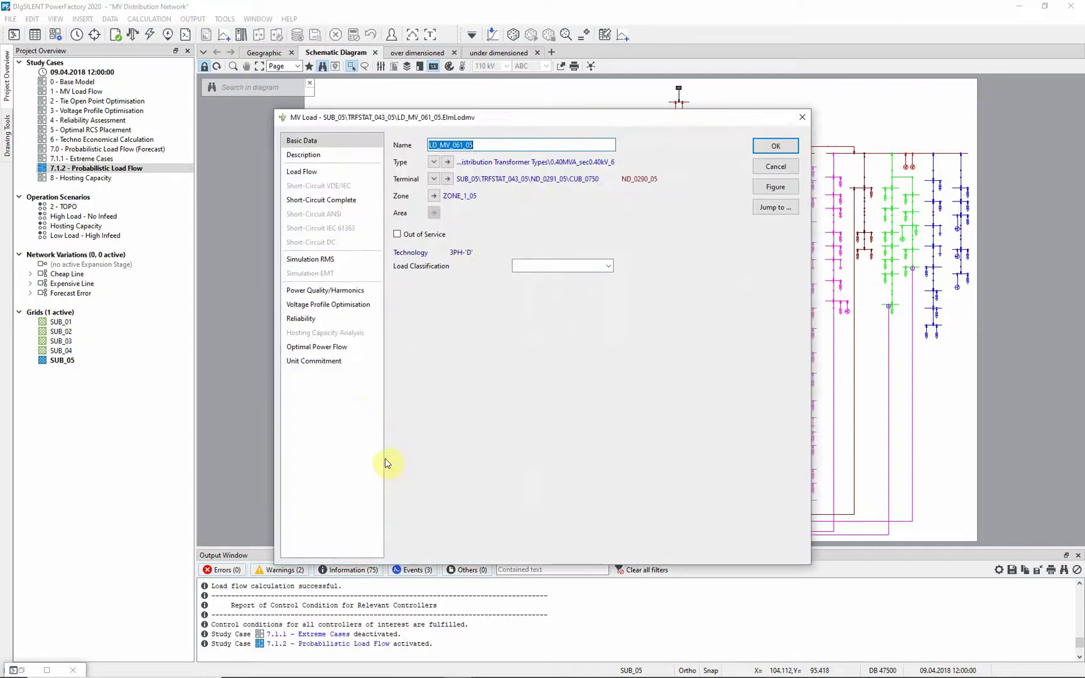
pyautogui.click(310, 173)
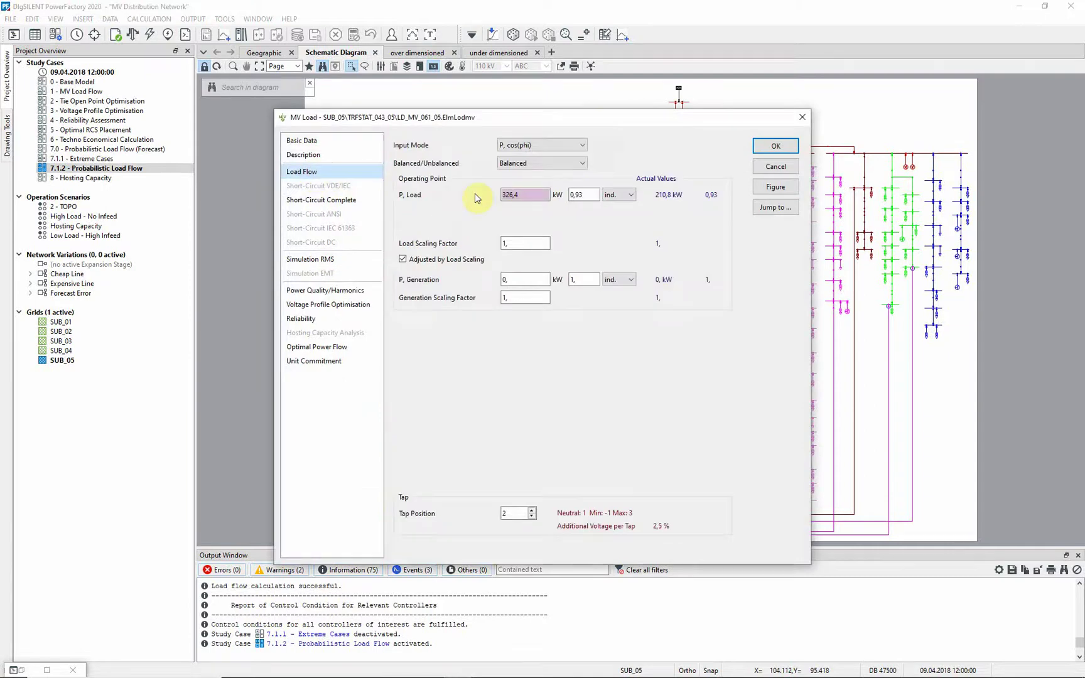
pyautogui.rightClick(528, 195)
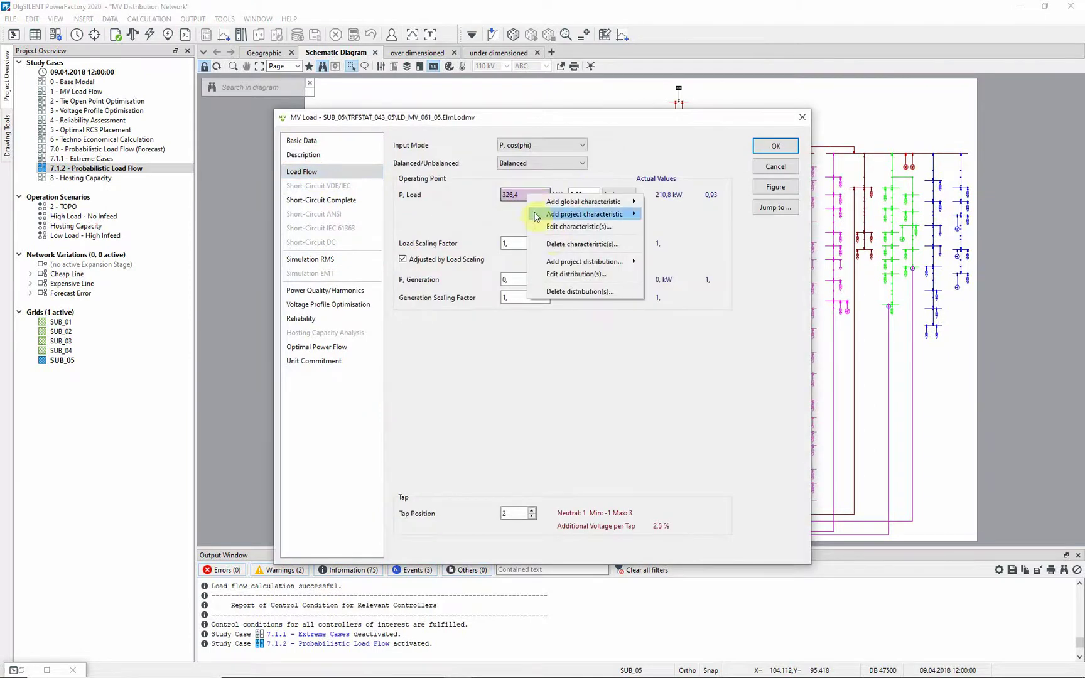
pyautogui.click(587, 273)
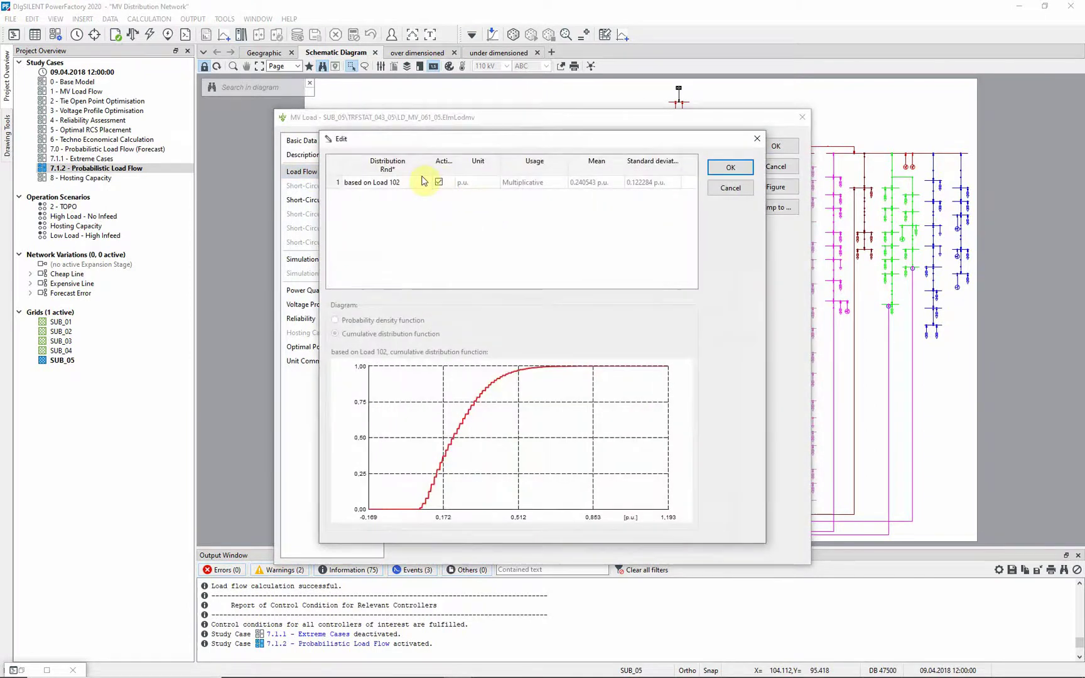
pyautogui.doubleClick(393, 182)
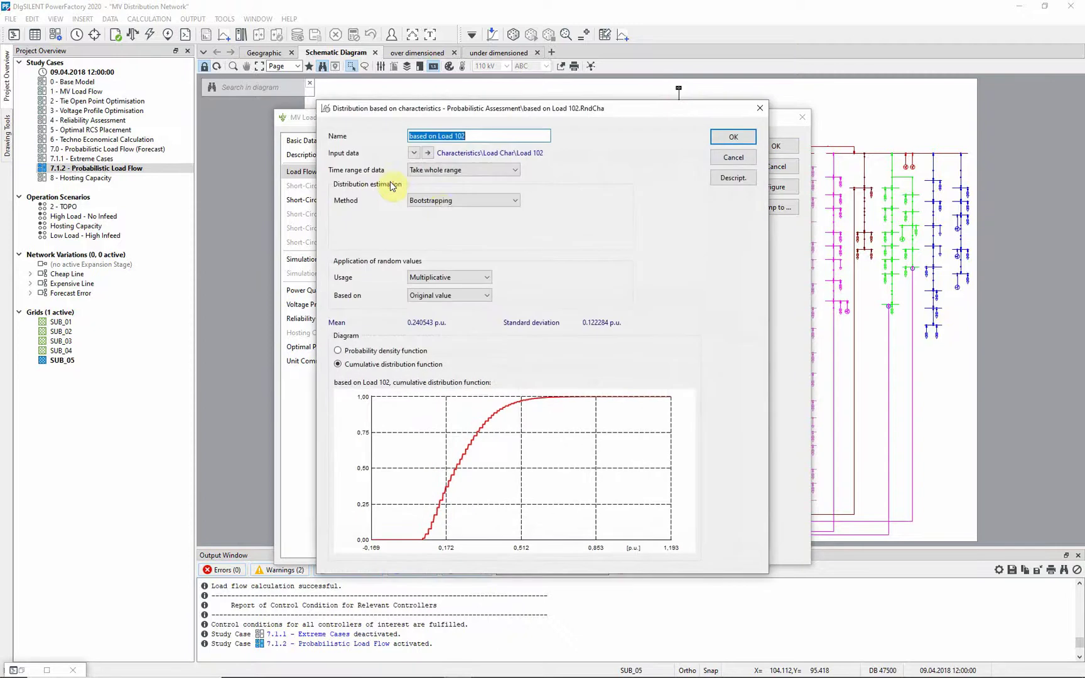
pyautogui.click(654, 140)
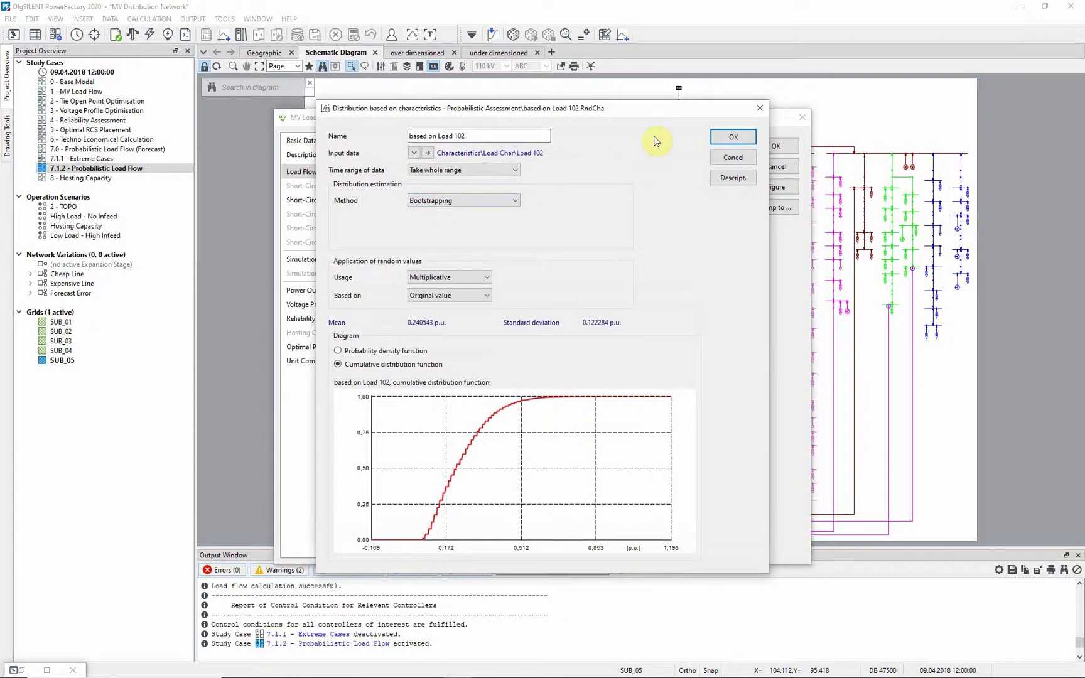
pyautogui.click(729, 161)
pyautogui.click(741, 185)
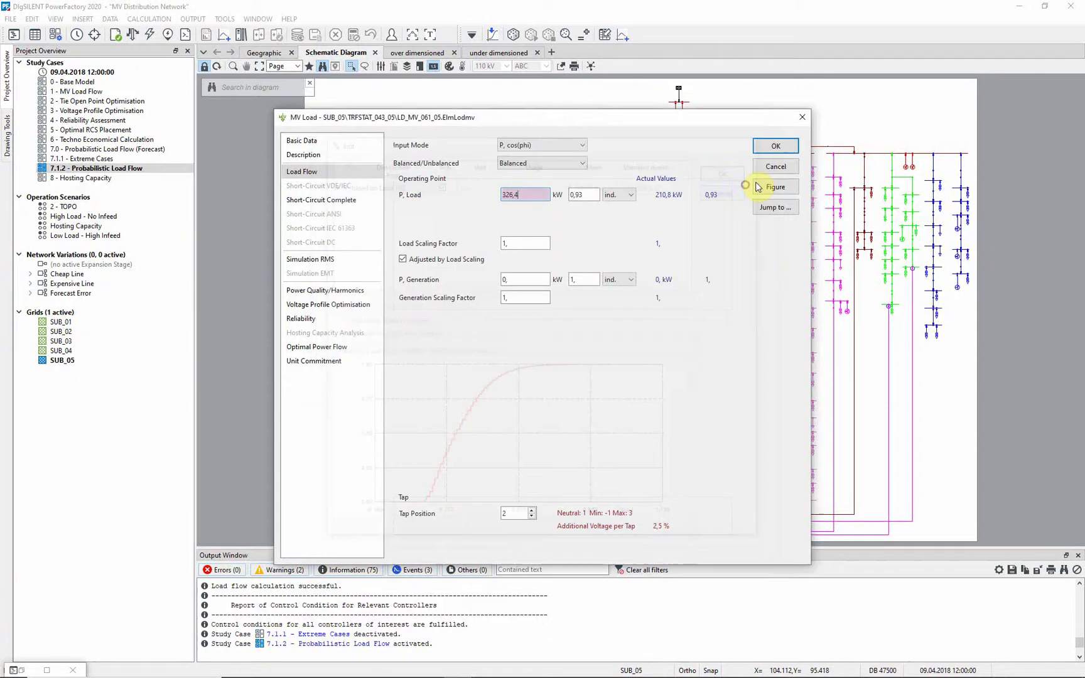
pyautogui.click(776, 167)
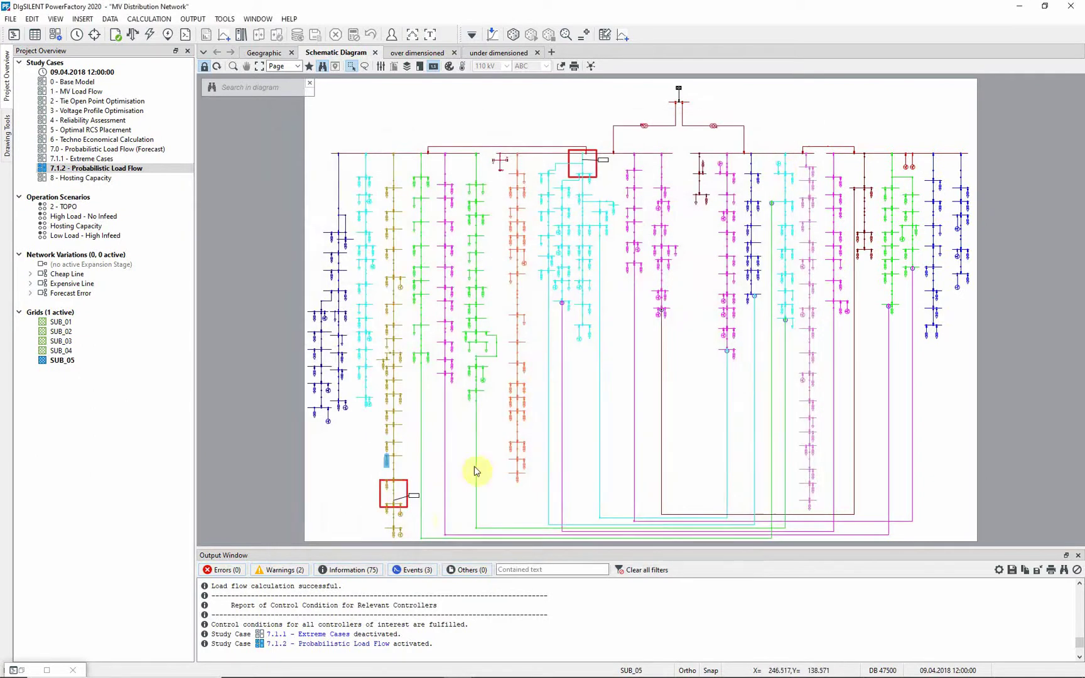
# Open the distributions attached to wind generator WTG 8's Active Power value.
pyautogui.doubleClick(401, 510)
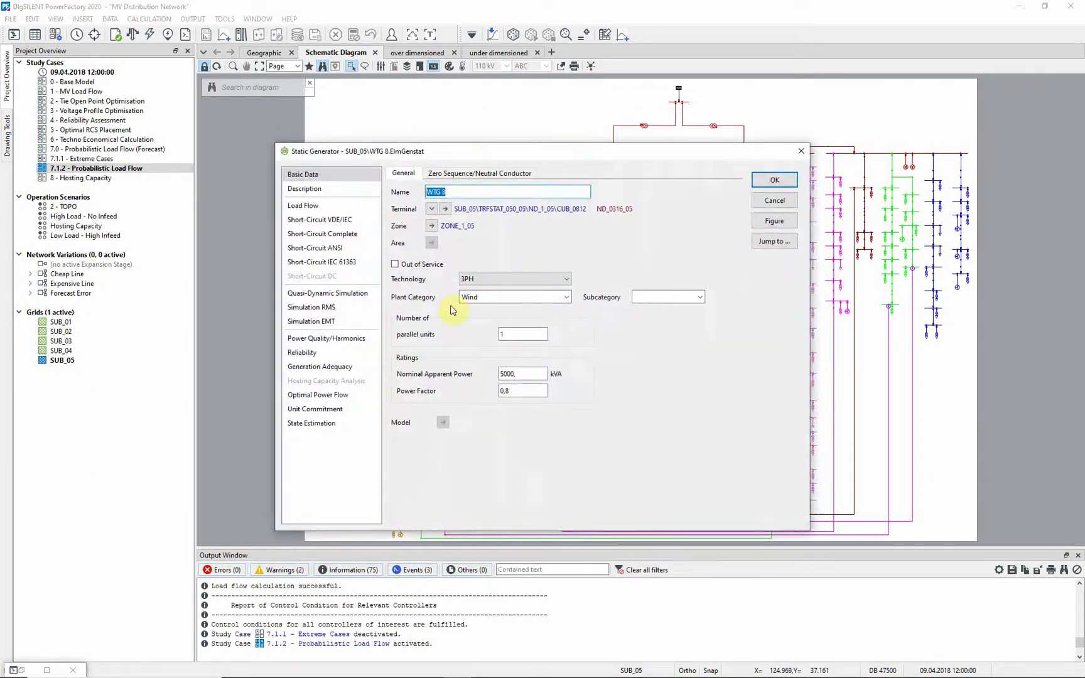
pyautogui.click(349, 205)
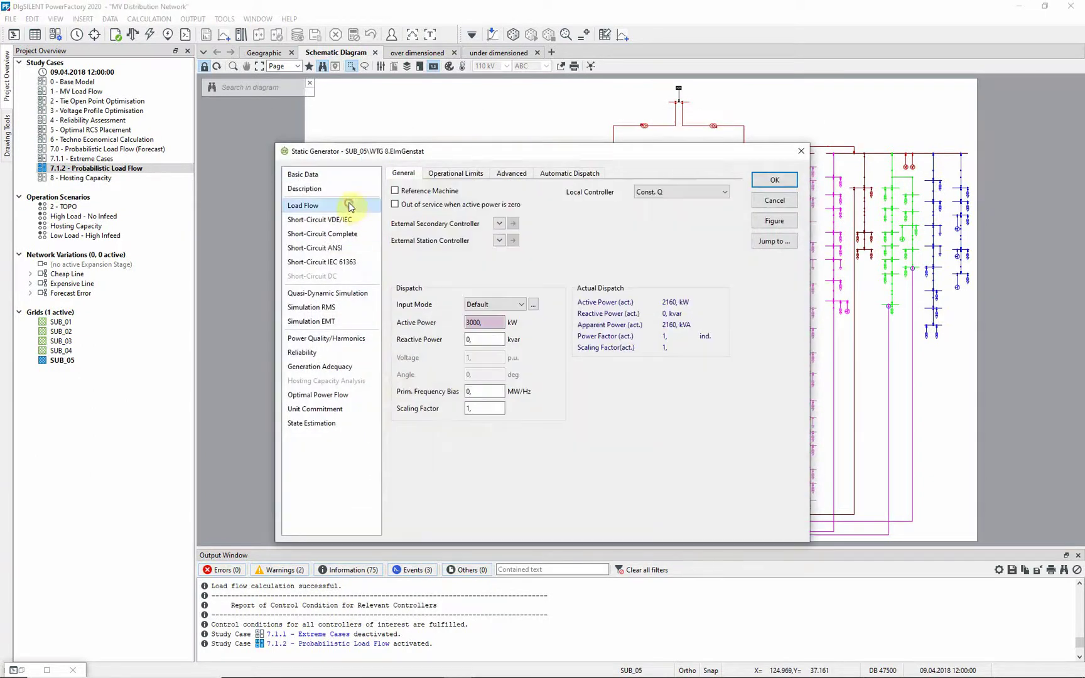
pyautogui.rightClick(485, 322)
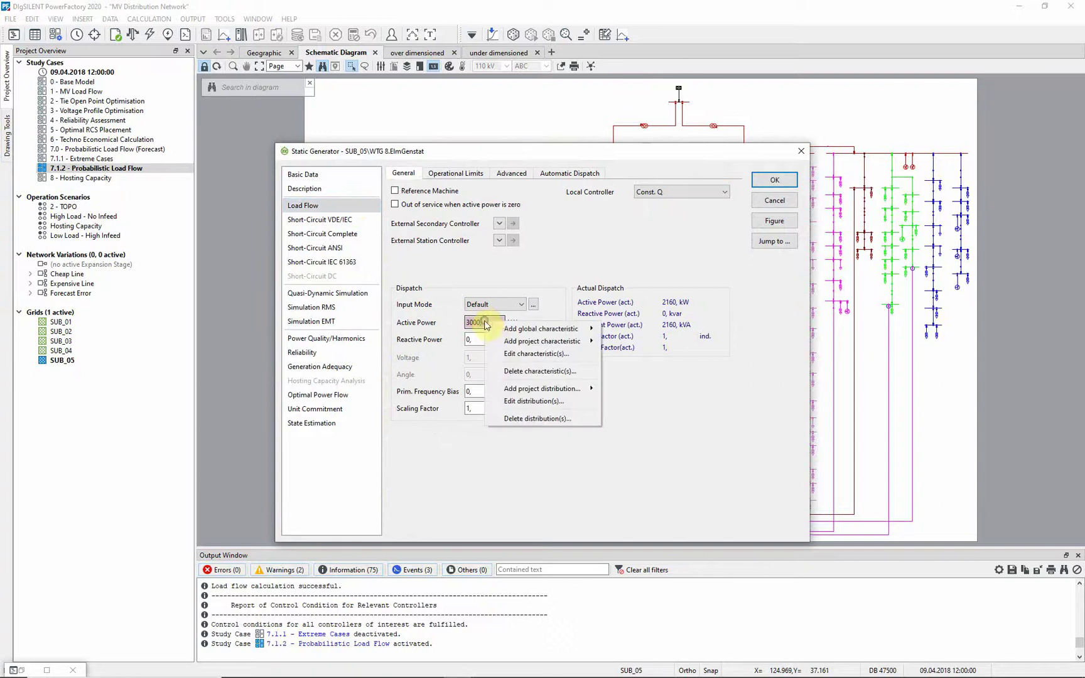
pyautogui.click(544, 405)
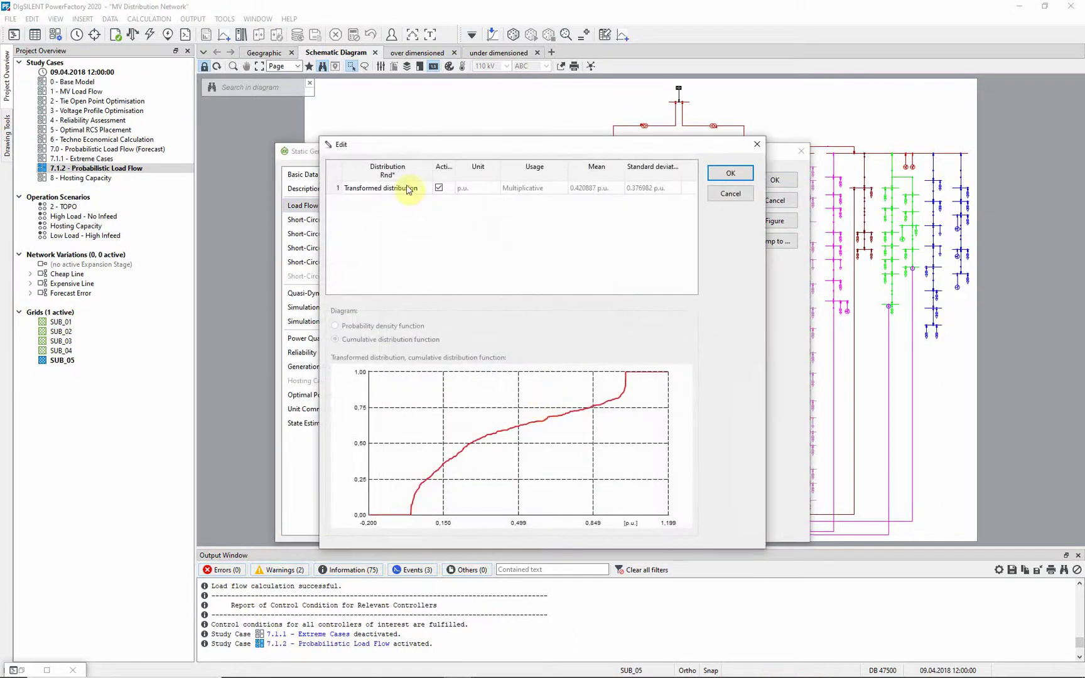
# Review the transformed Weibull-through-power-curve distribution, mean 0,420887 p.u., then close the dialogs.
pyautogui.doubleClick(410, 189)
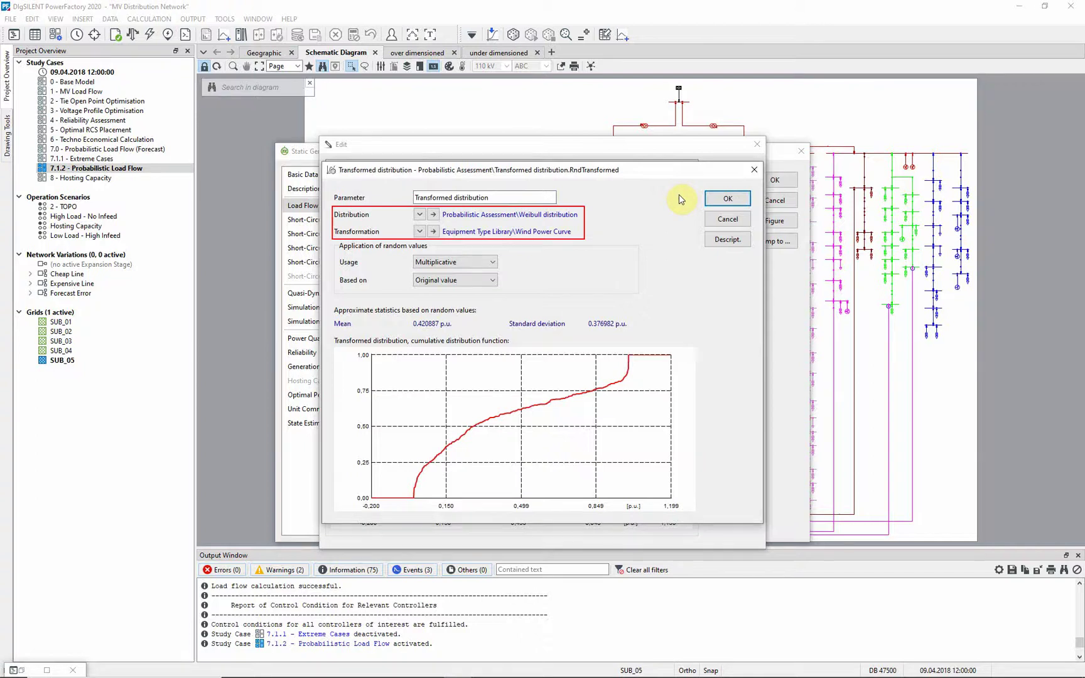
pyautogui.click(718, 217)
pyautogui.click(727, 182)
# Open the WTG - Group 2 elliptic copula from the Network Model Manager.
pyautogui.click(765, 201)
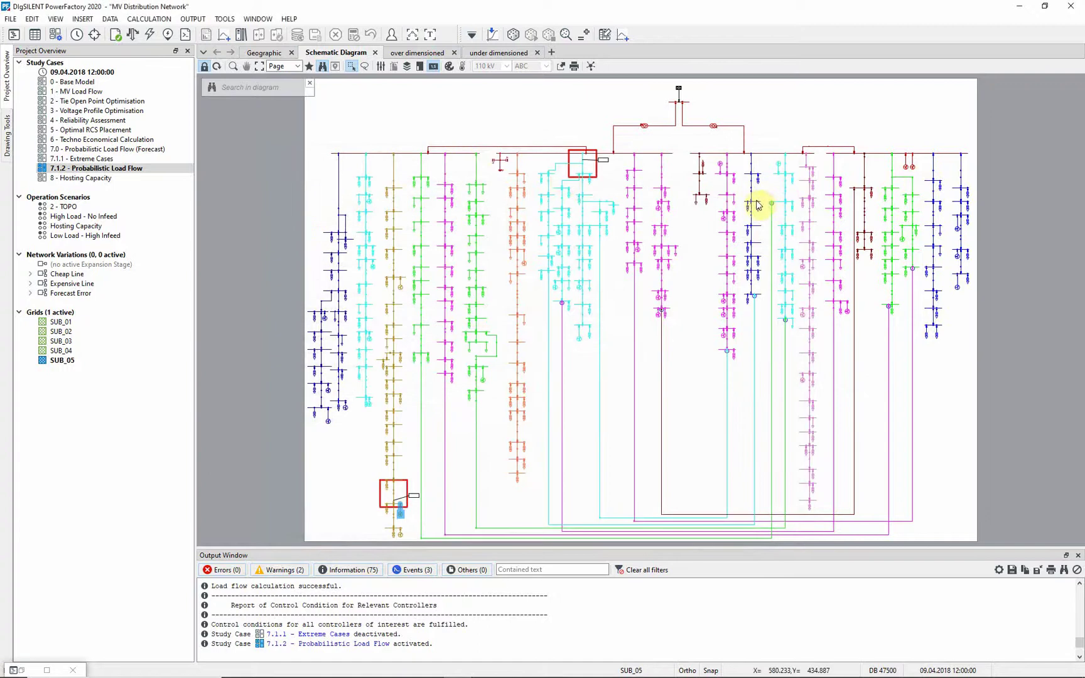
pyautogui.click(35, 36)
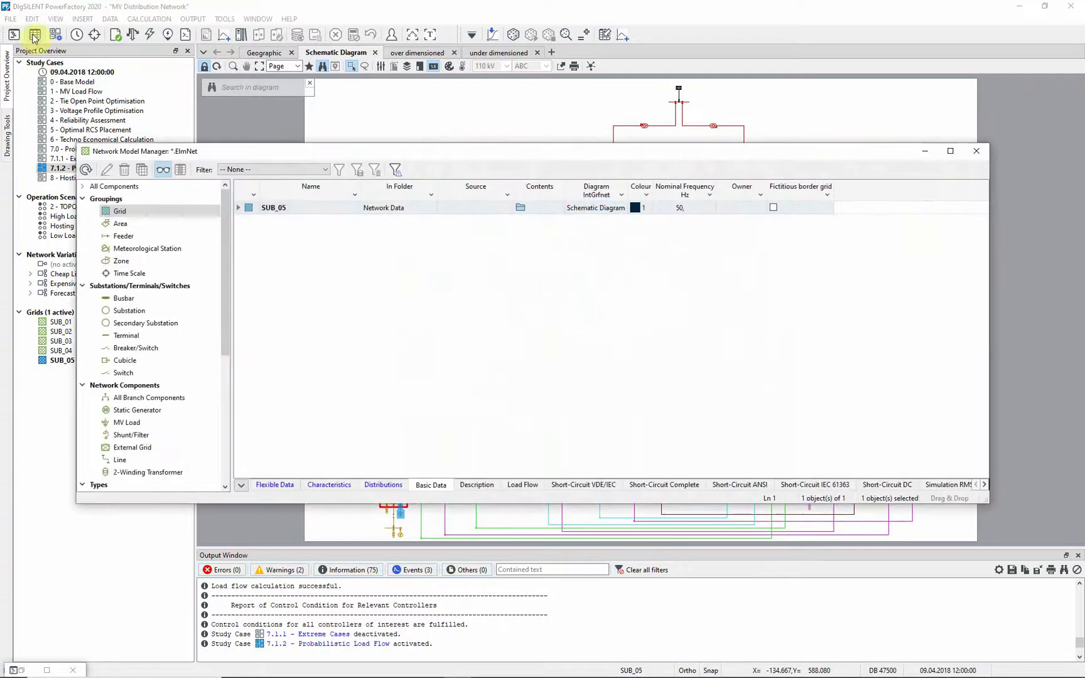
pyautogui.moveTo(225, 359); pyautogui.dragTo(209, 495)
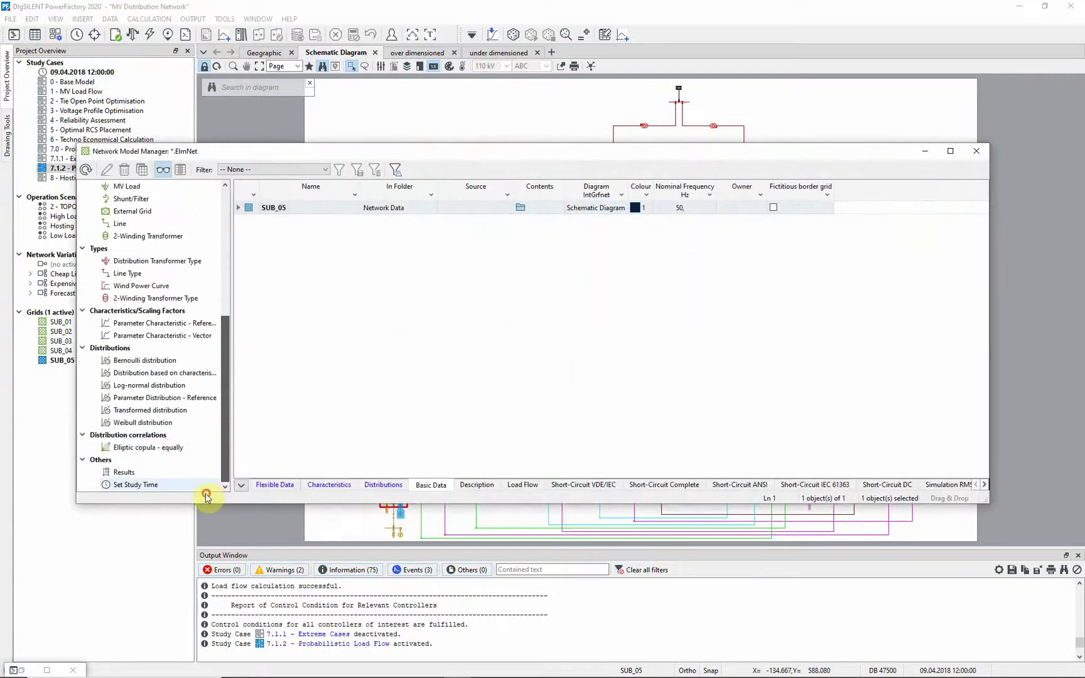
pyautogui.click(151, 447)
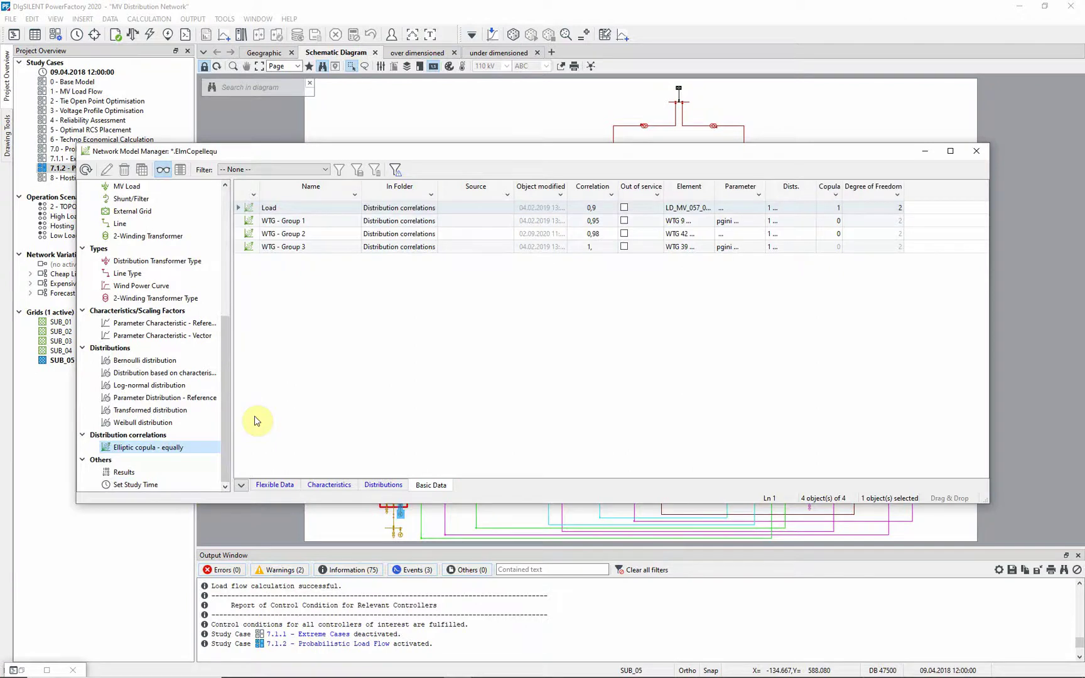
pyautogui.click(250, 234)
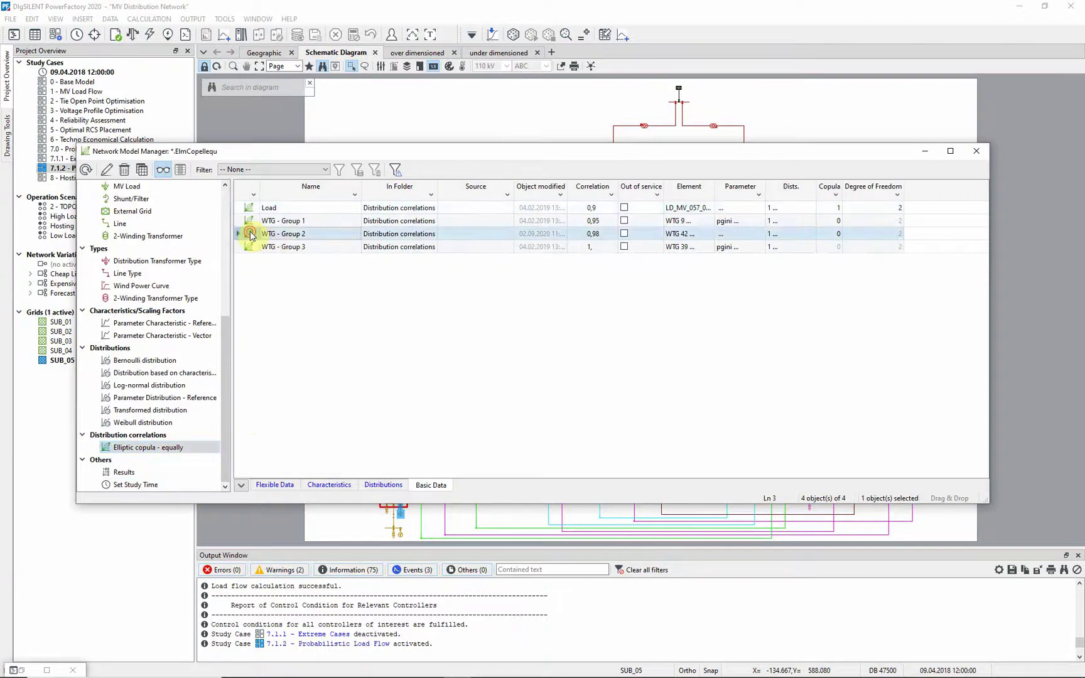
pyautogui.doubleClick(250, 234)
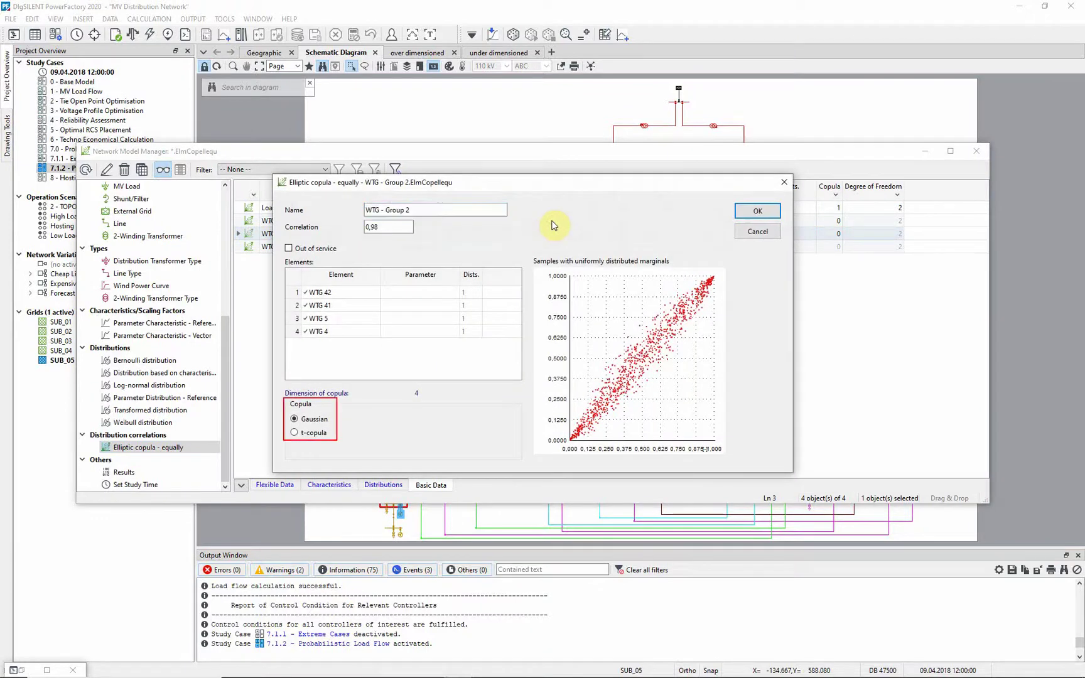
# Set the correlated parameter to pgini for WTG 42, 41, 5 and 4, keeping correlation 0,98.
pyautogui.click(407, 292)
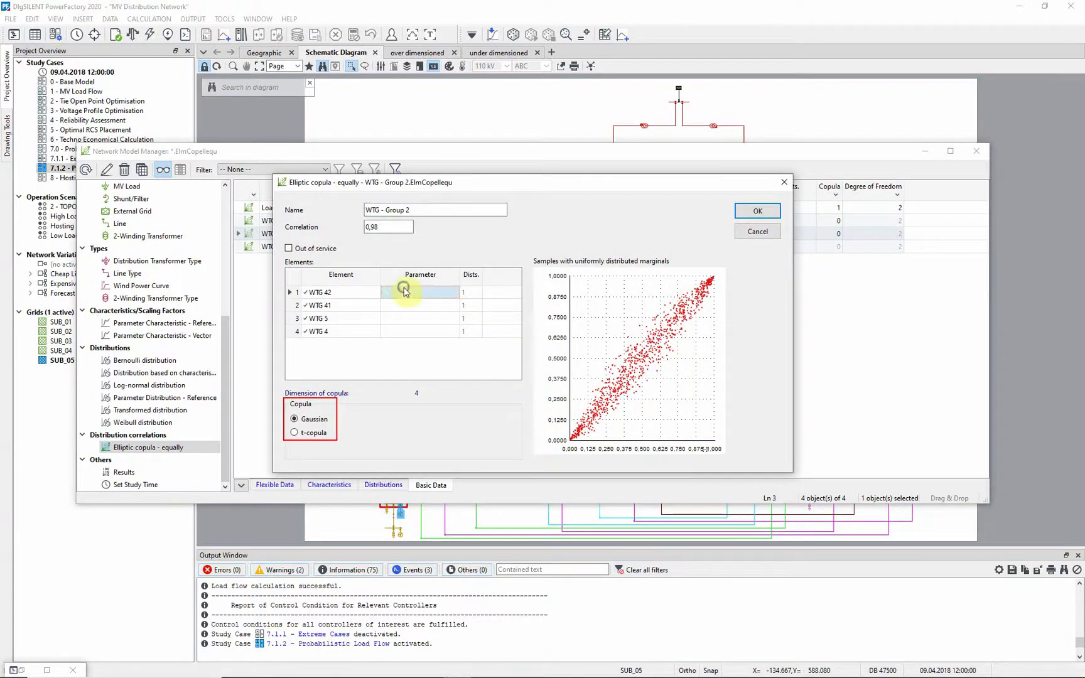
pyautogui.click(395, 293)
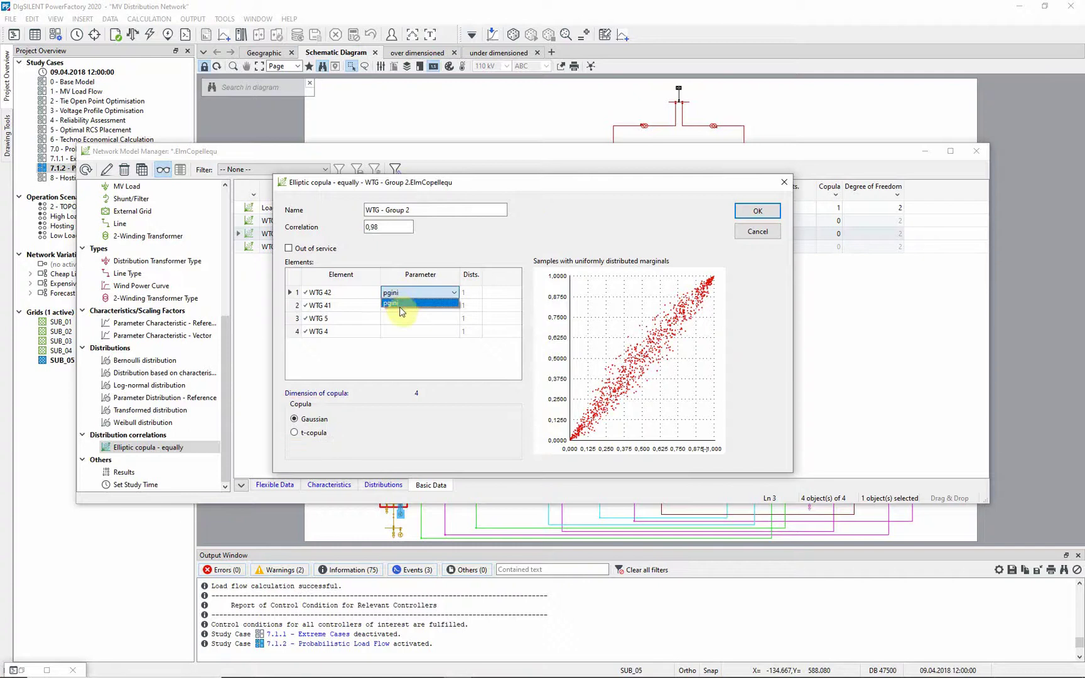
pyautogui.click(404, 305)
pyautogui.moveTo(413, 291); pyautogui.dragTo(416, 332)
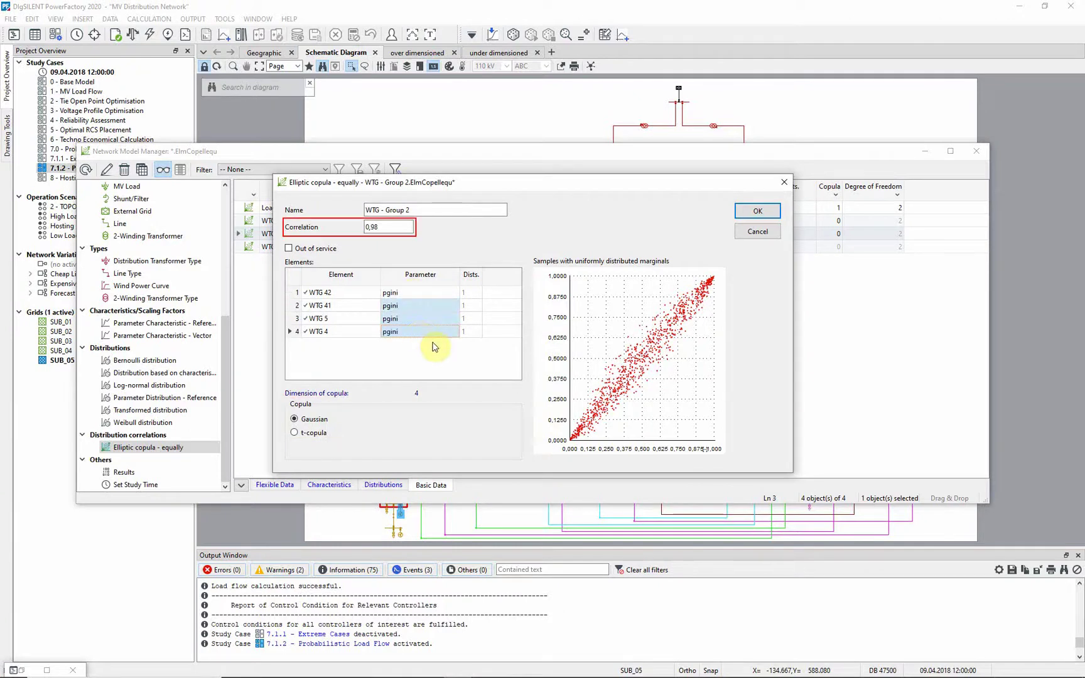
pyautogui.click(757, 212)
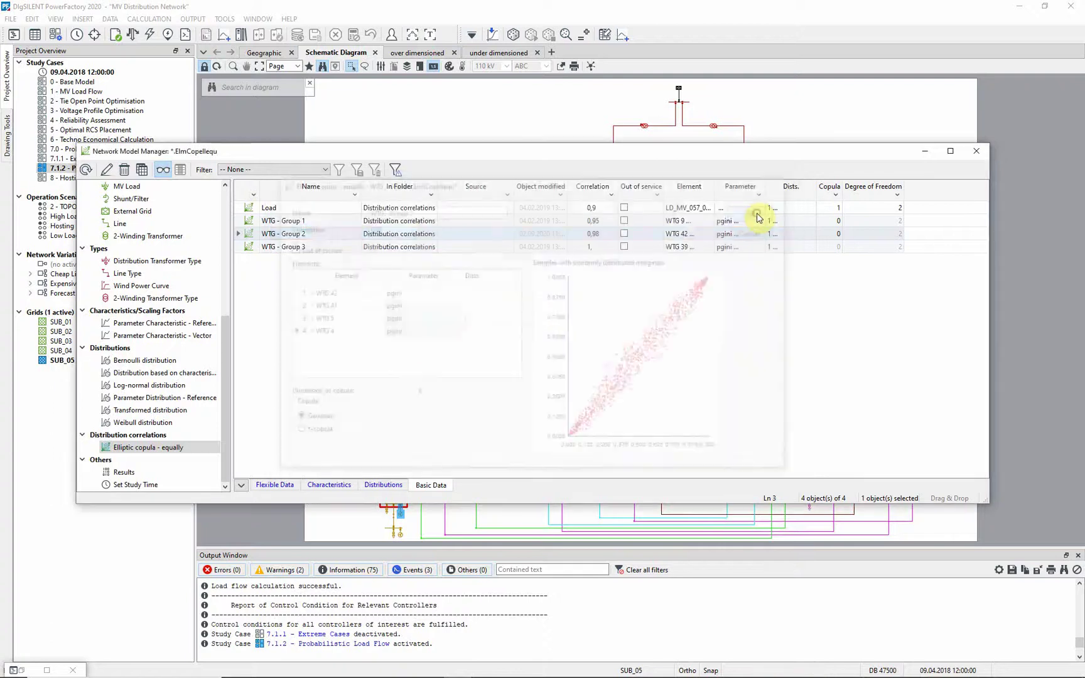
# Load the stored 'Prob. AC Load Flow - MC - Statistics' probabilistic results.
pyautogui.click(926, 155)
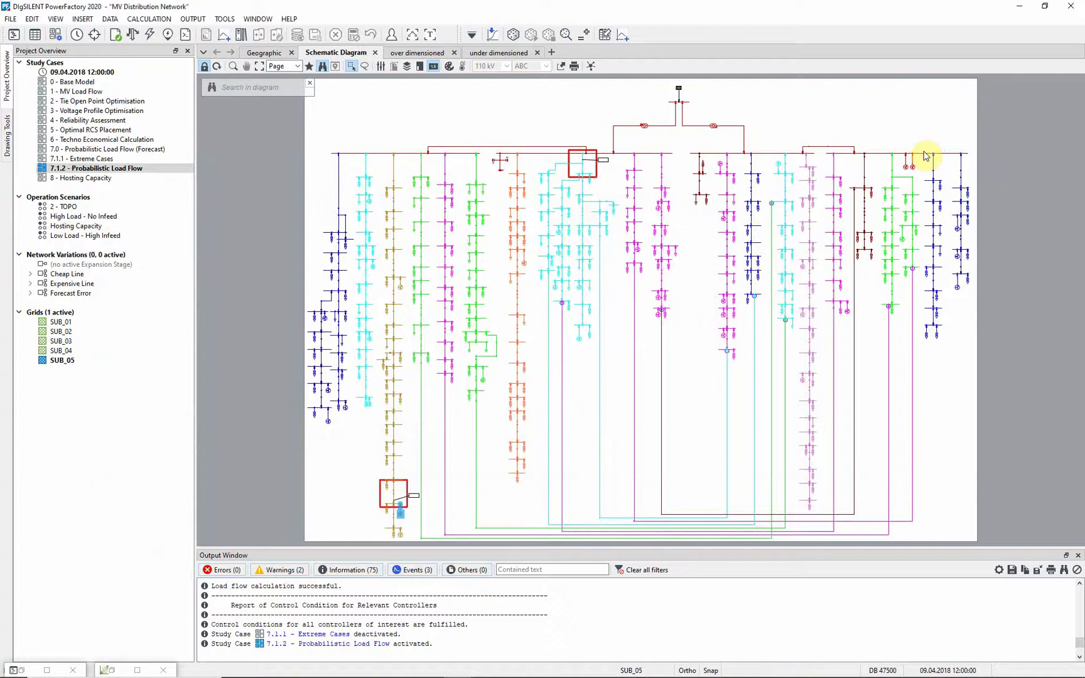
pyautogui.click(606, 36)
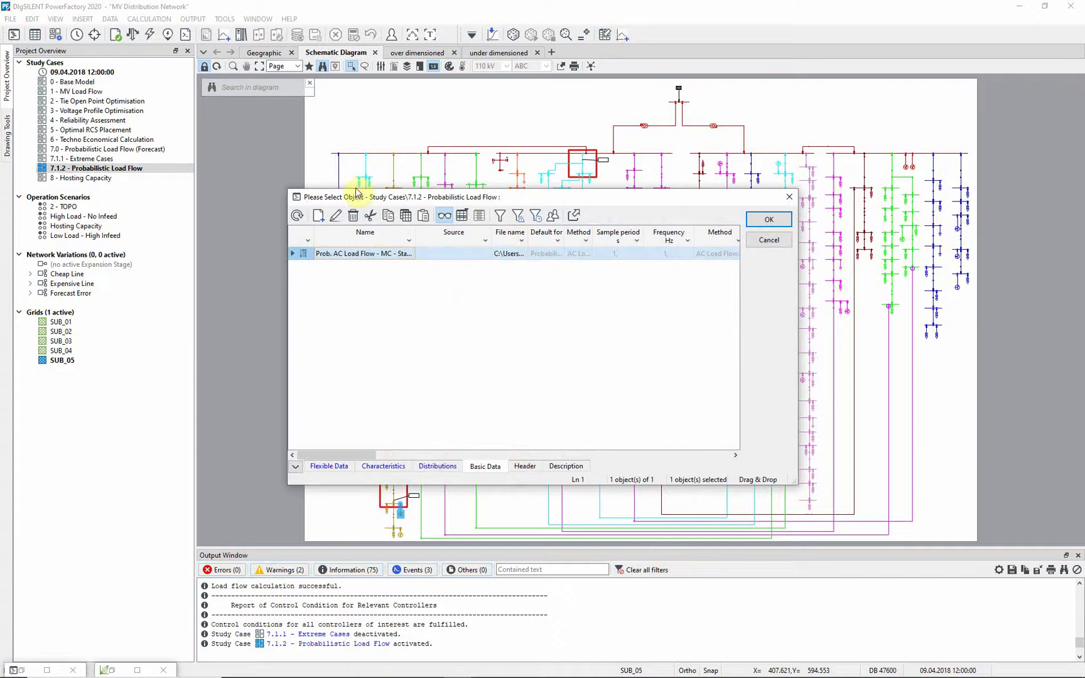
pyautogui.click(291, 252)
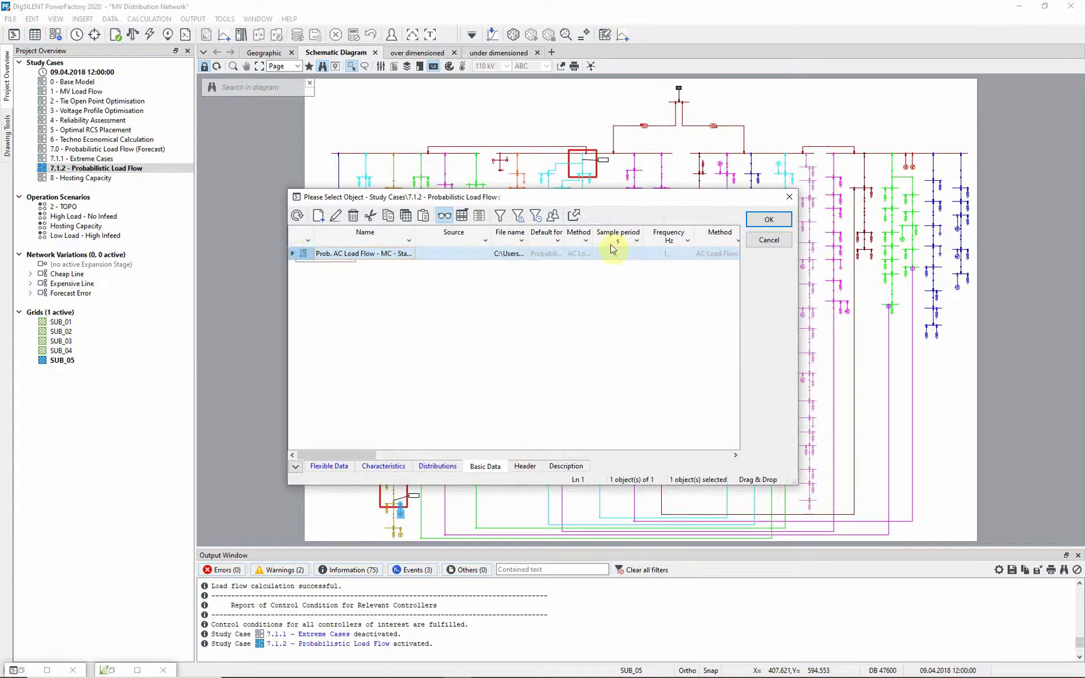
pyautogui.click(772, 223)
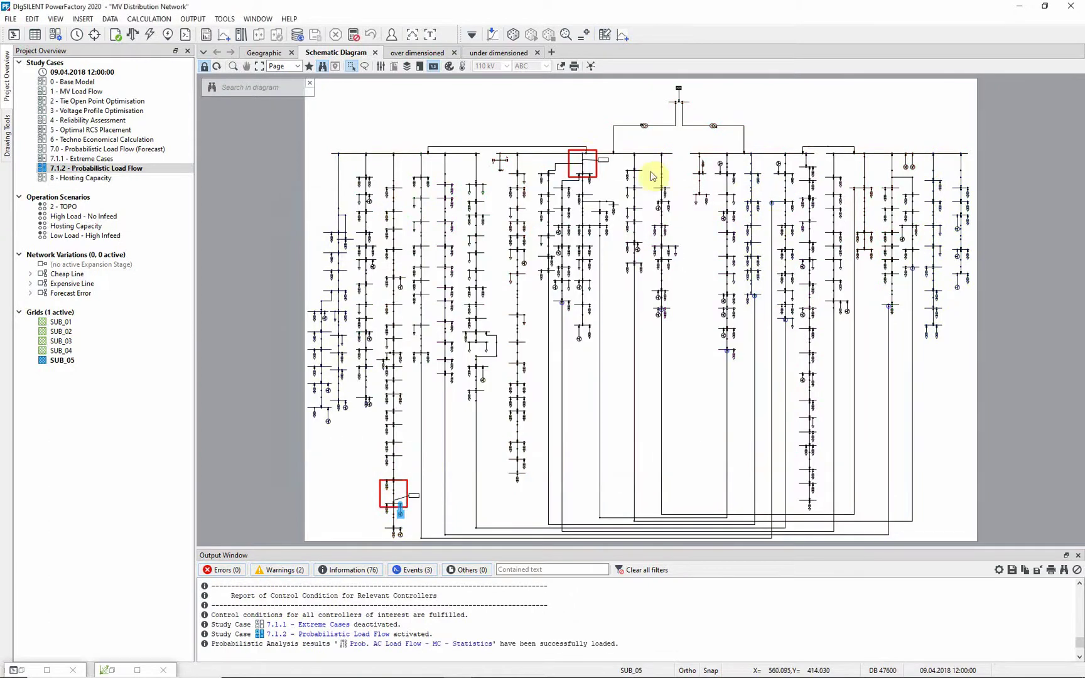
# Colour the diagram by Probabilistic Analysis mean values, then overlay the loading heatmap.
pyautogui.click(451, 67)
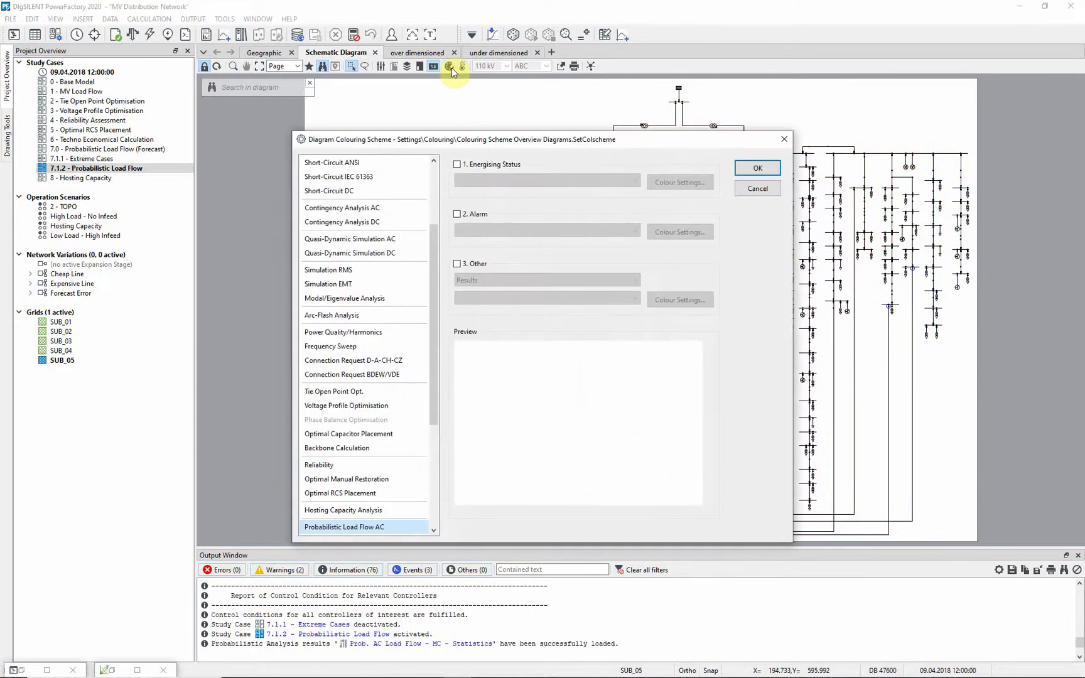
pyautogui.click(457, 264)
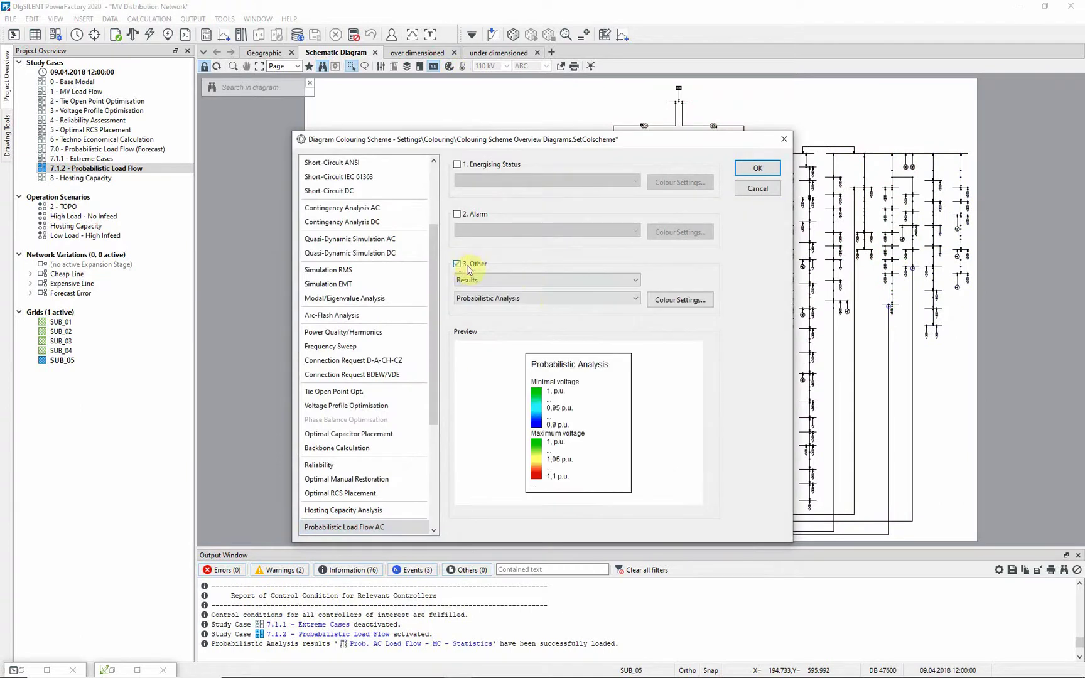
pyautogui.click(711, 303)
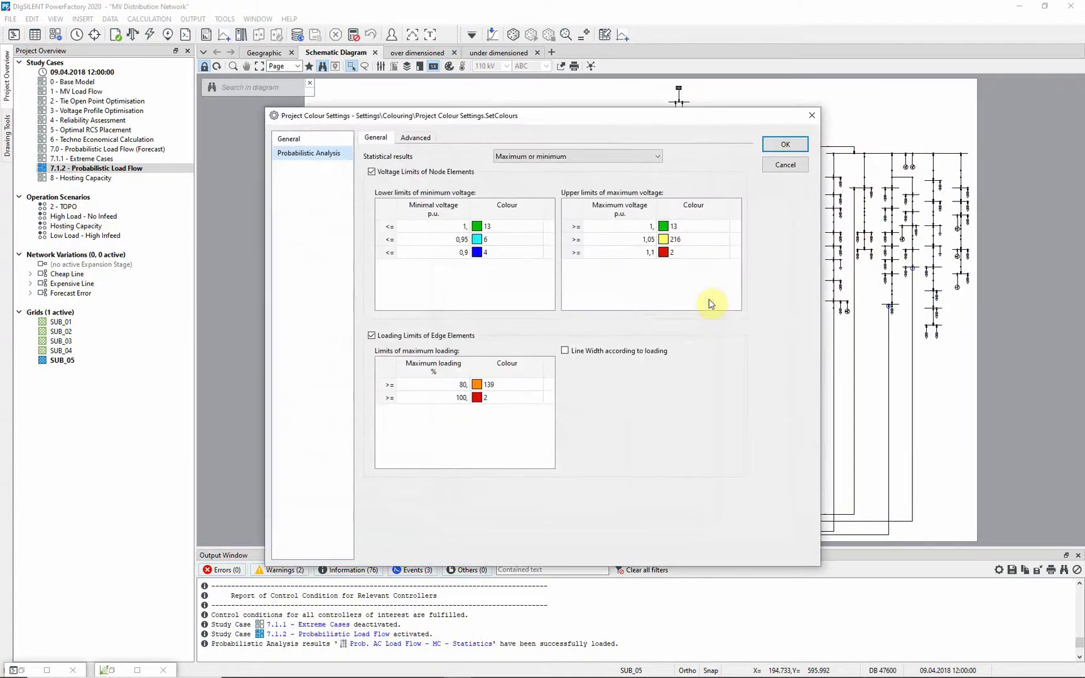
pyautogui.click(656, 157)
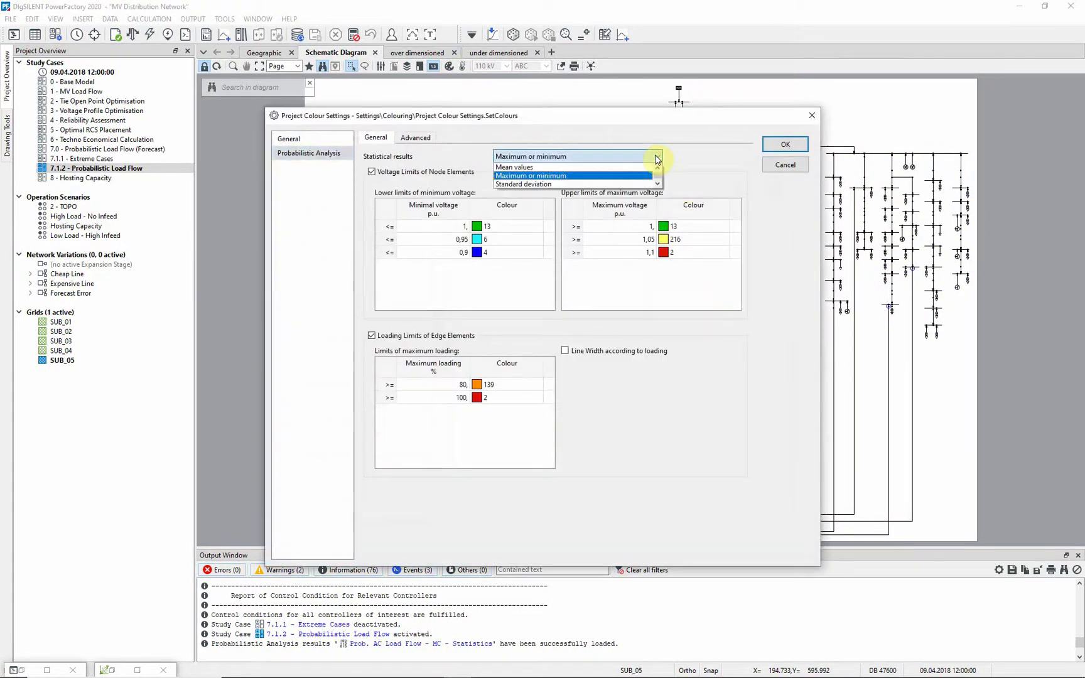
pyautogui.click(624, 167)
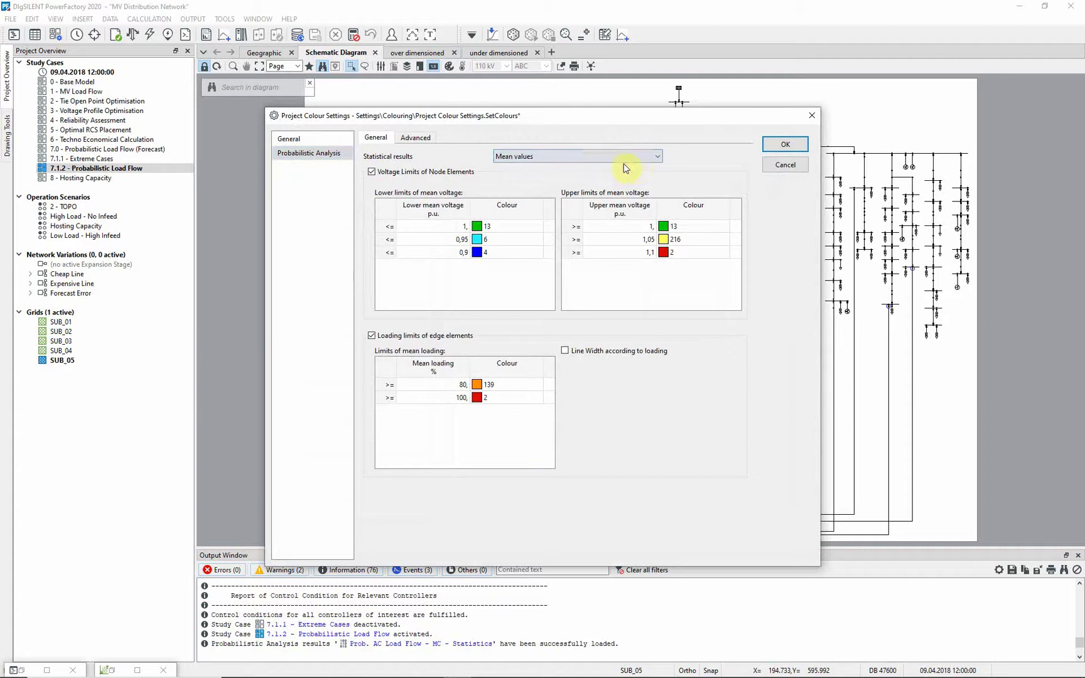
pyautogui.click(785, 144)
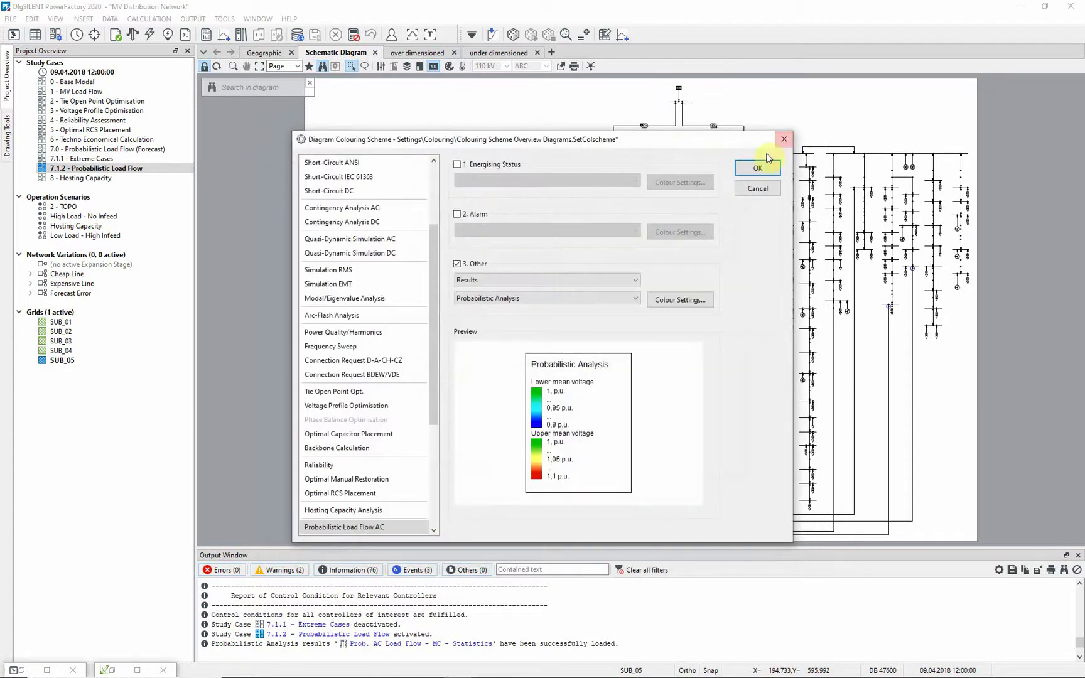
pyautogui.click(753, 168)
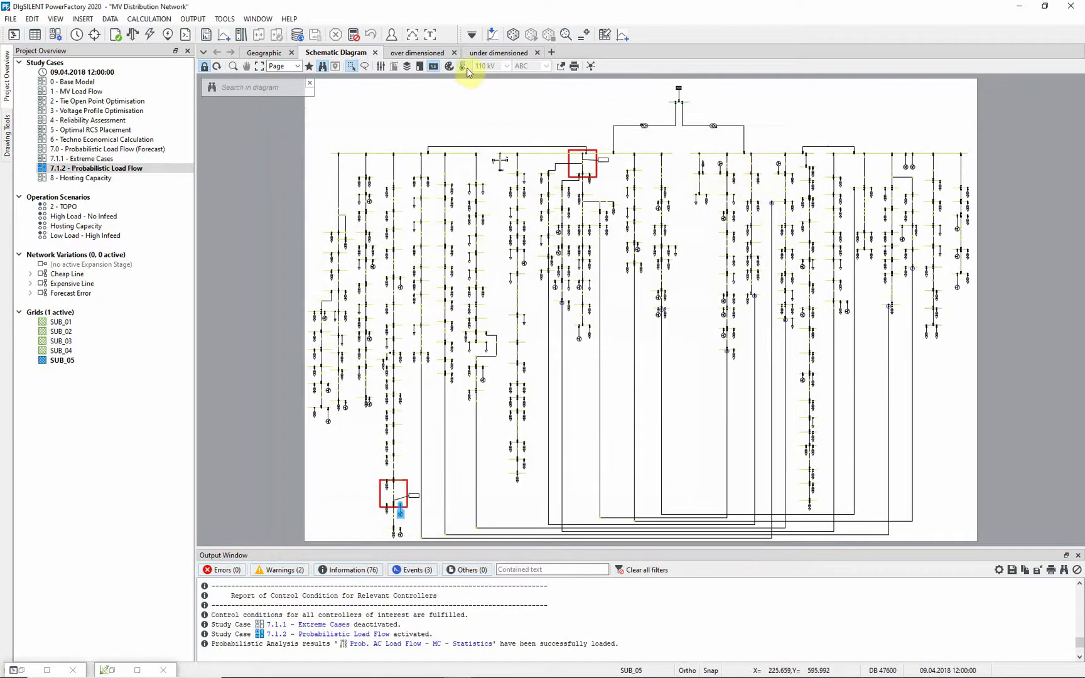
pyautogui.click(465, 67)
pyautogui.click(722, 255)
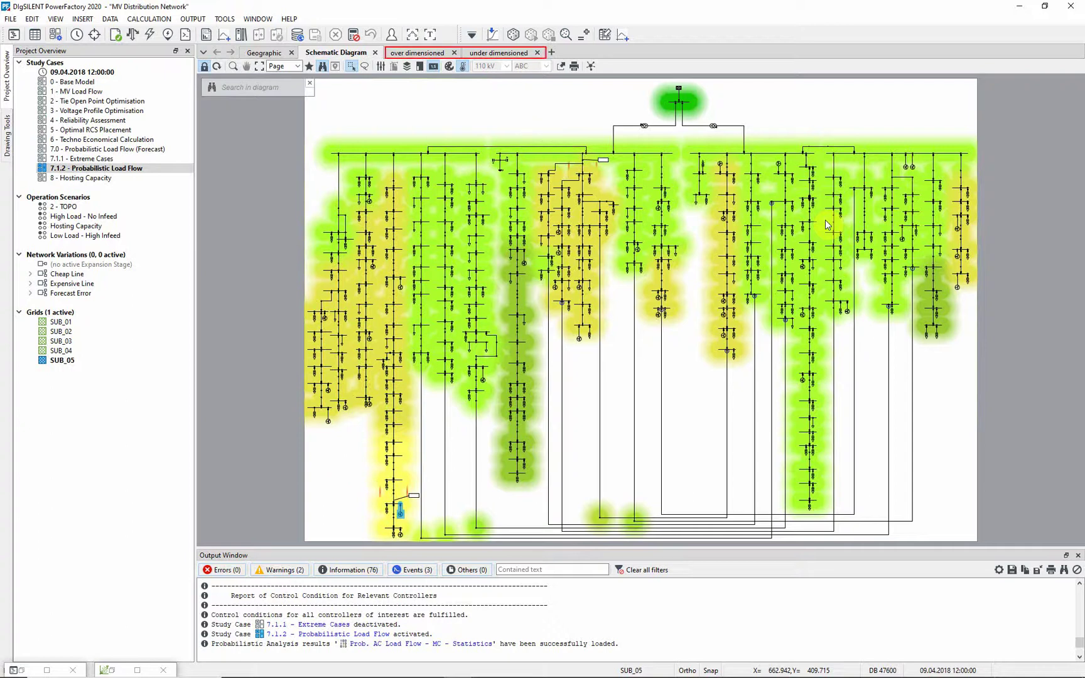
# Show the over dimensioned histogram plot and list all lines sorted by maximum loading.
pyautogui.click(419, 53)
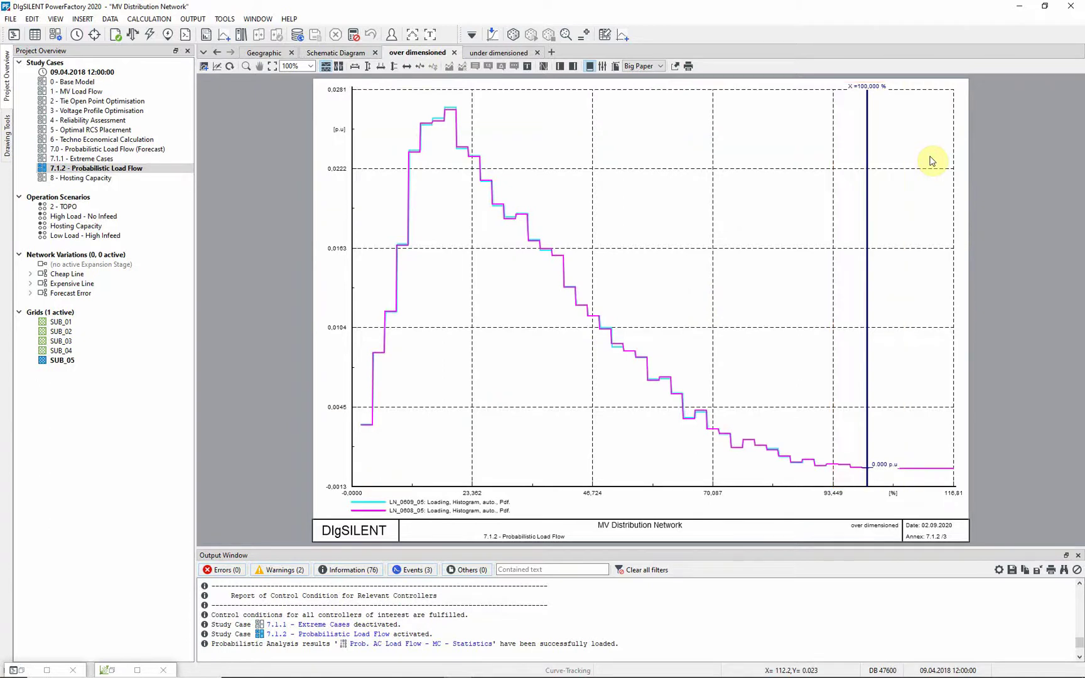
pyautogui.click(35, 35)
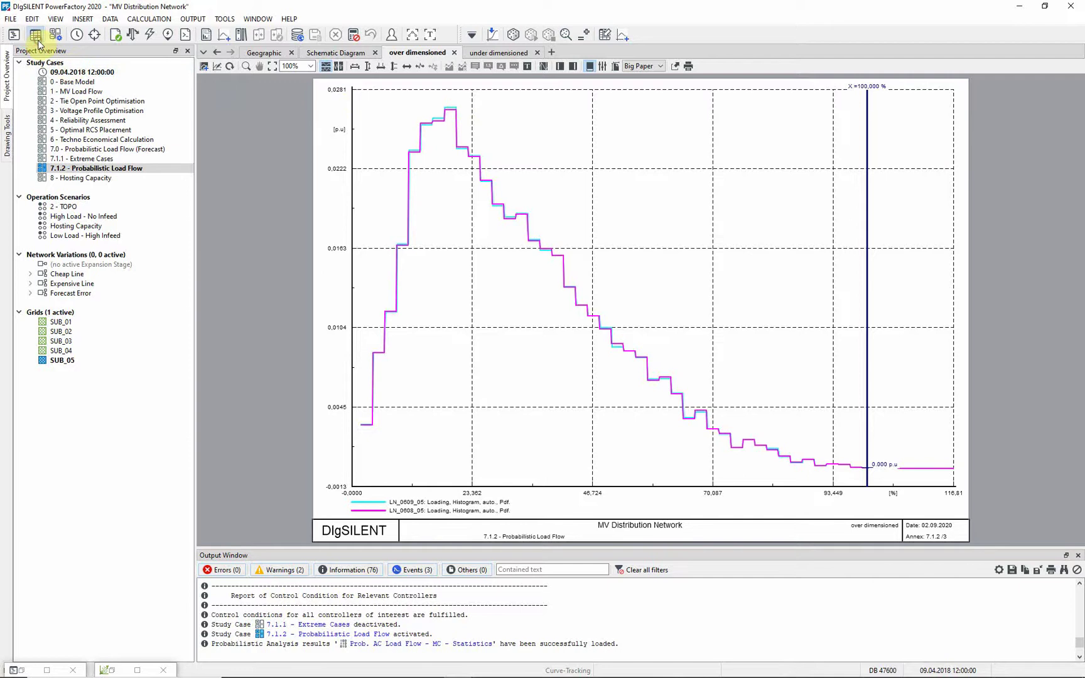
pyautogui.click(109, 355)
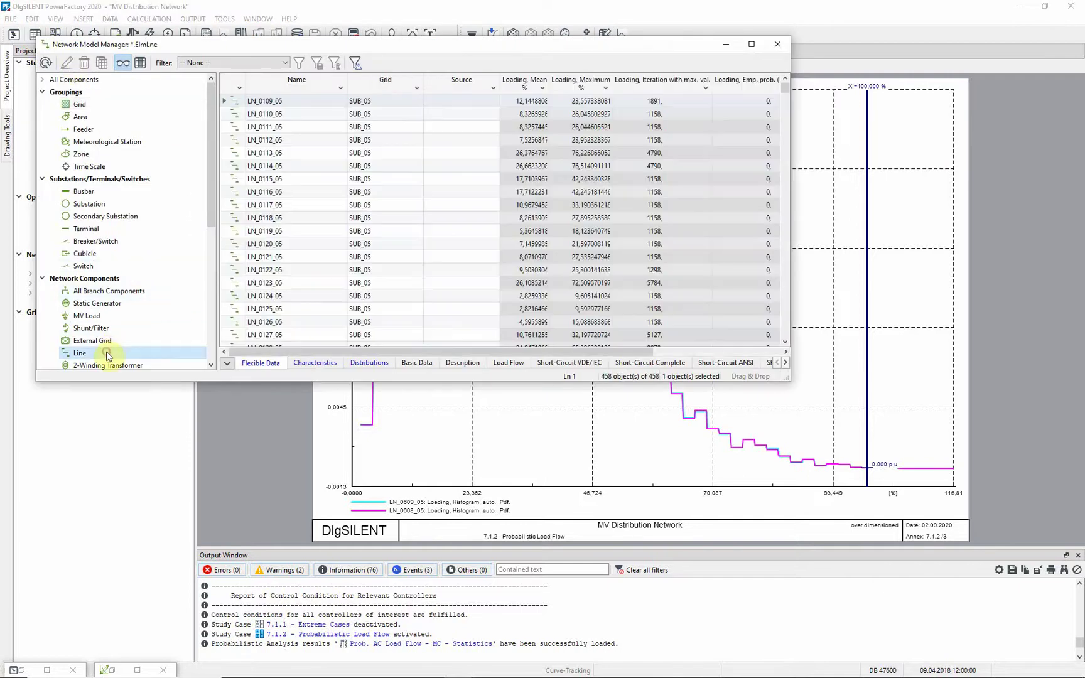
pyautogui.click(582, 82)
pyautogui.moveTo(790, 112); pyautogui.dragTo(873, 110)
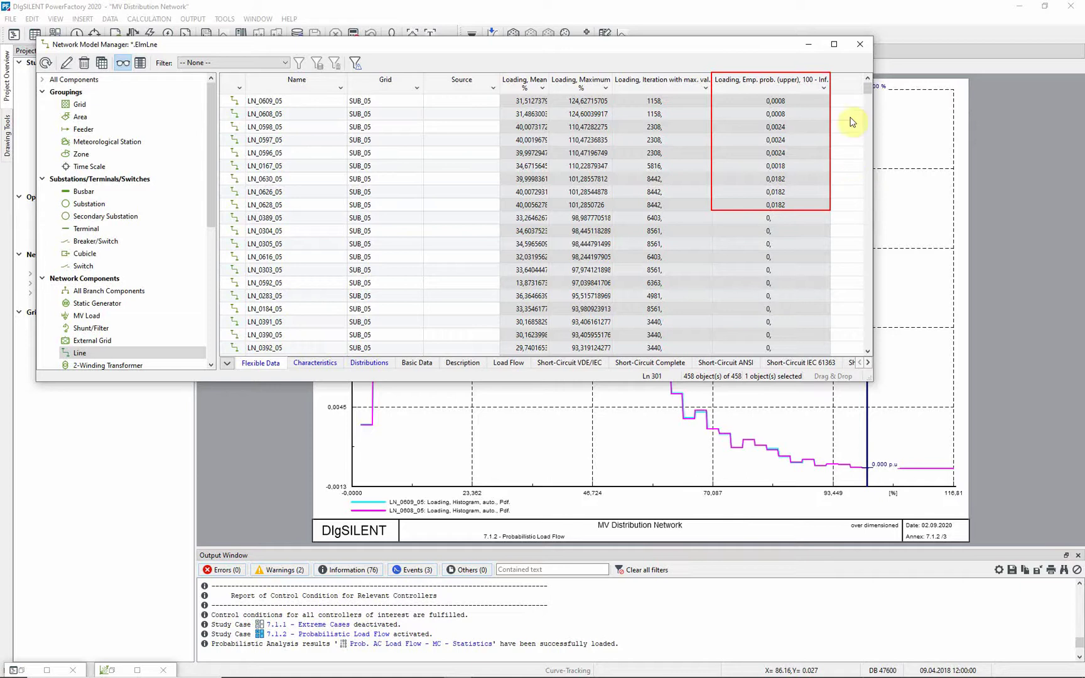
pyautogui.click(860, 44)
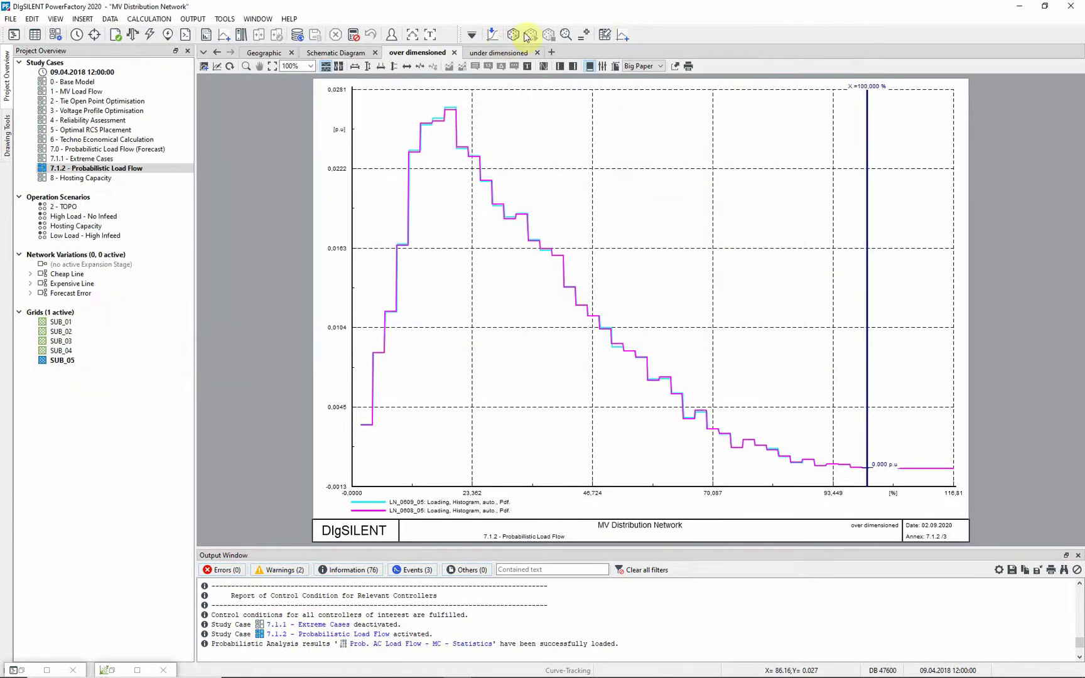
# Switch to the under dimensioned loading histogram plot comparing three lines.
pyautogui.click(490, 50)
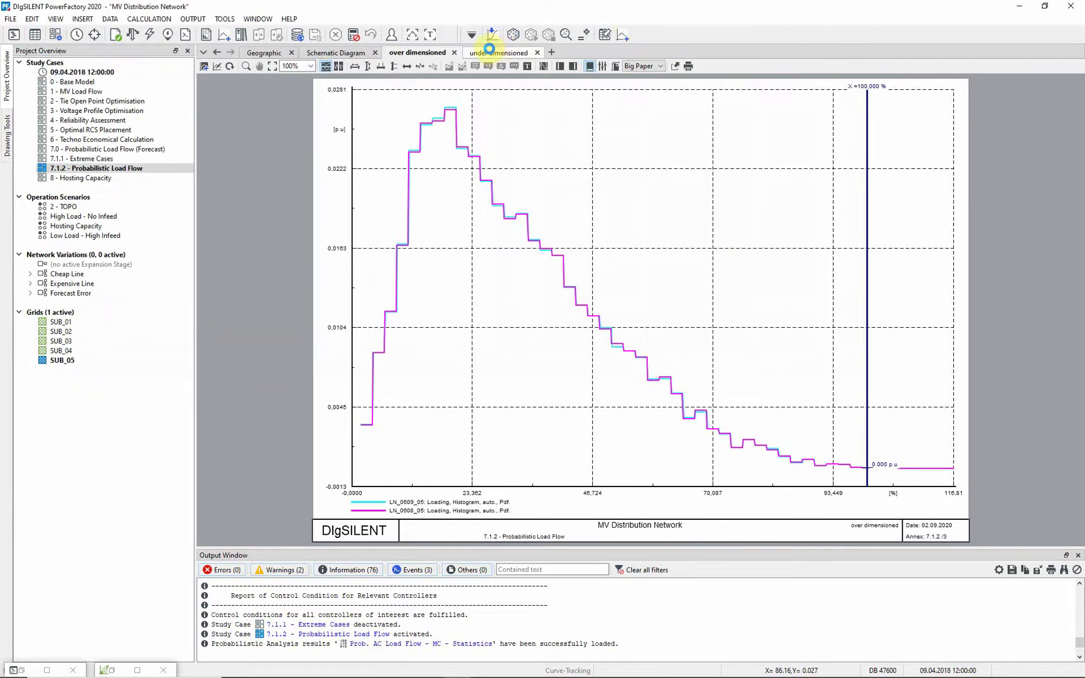